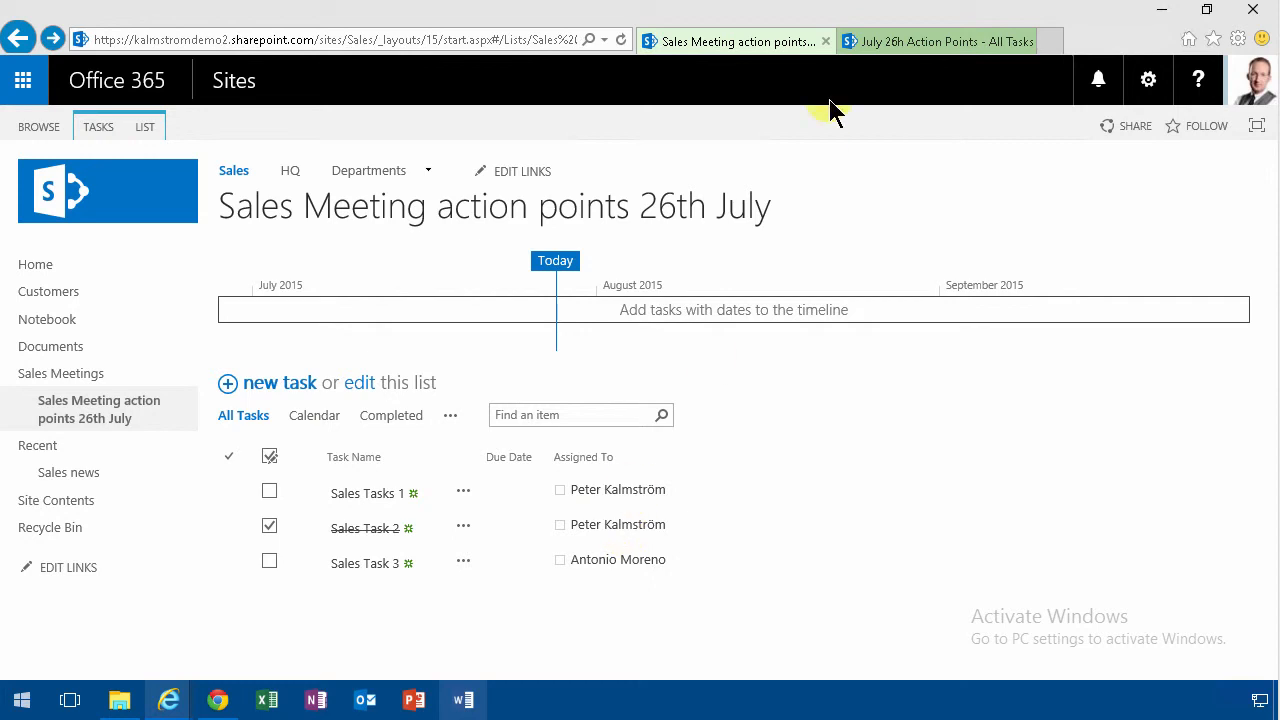
Step: Review the IT site's July 26h Action Points list and open the HQ site in a new browser tab
click(890, 46)
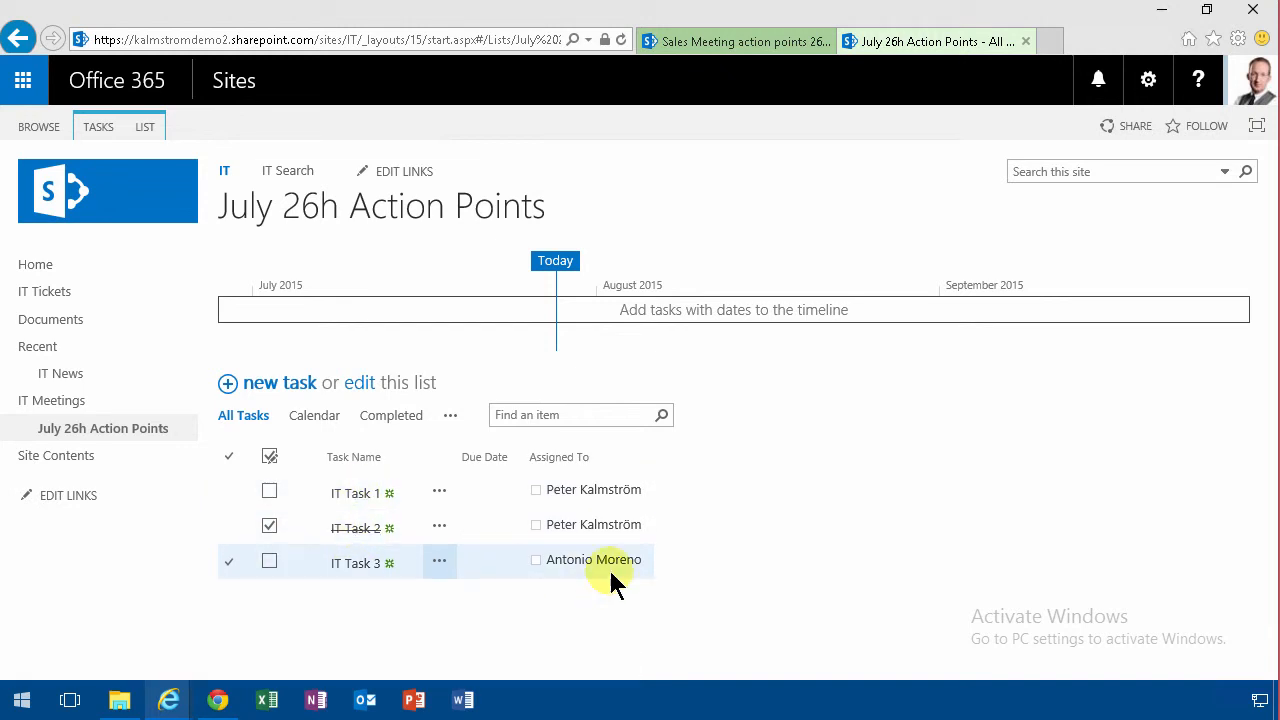
click(723, 42)
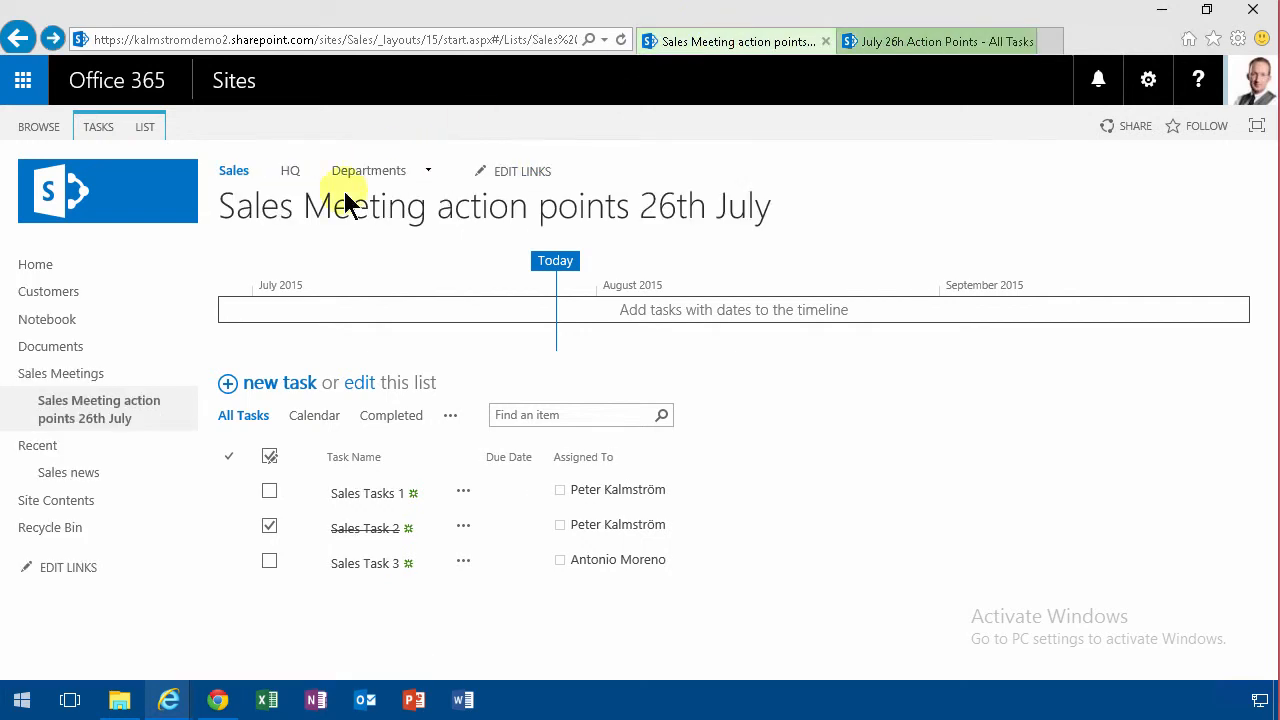
right_click(290, 173)
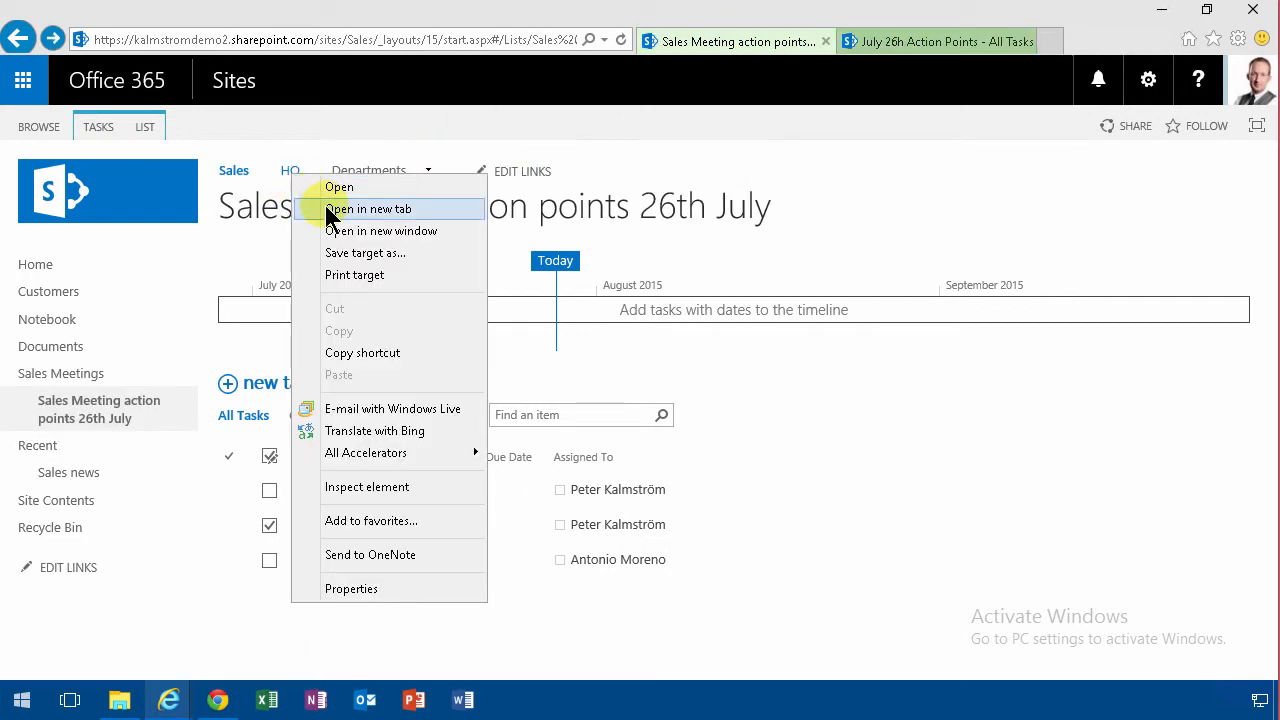
click(330, 208)
click(1037, 48)
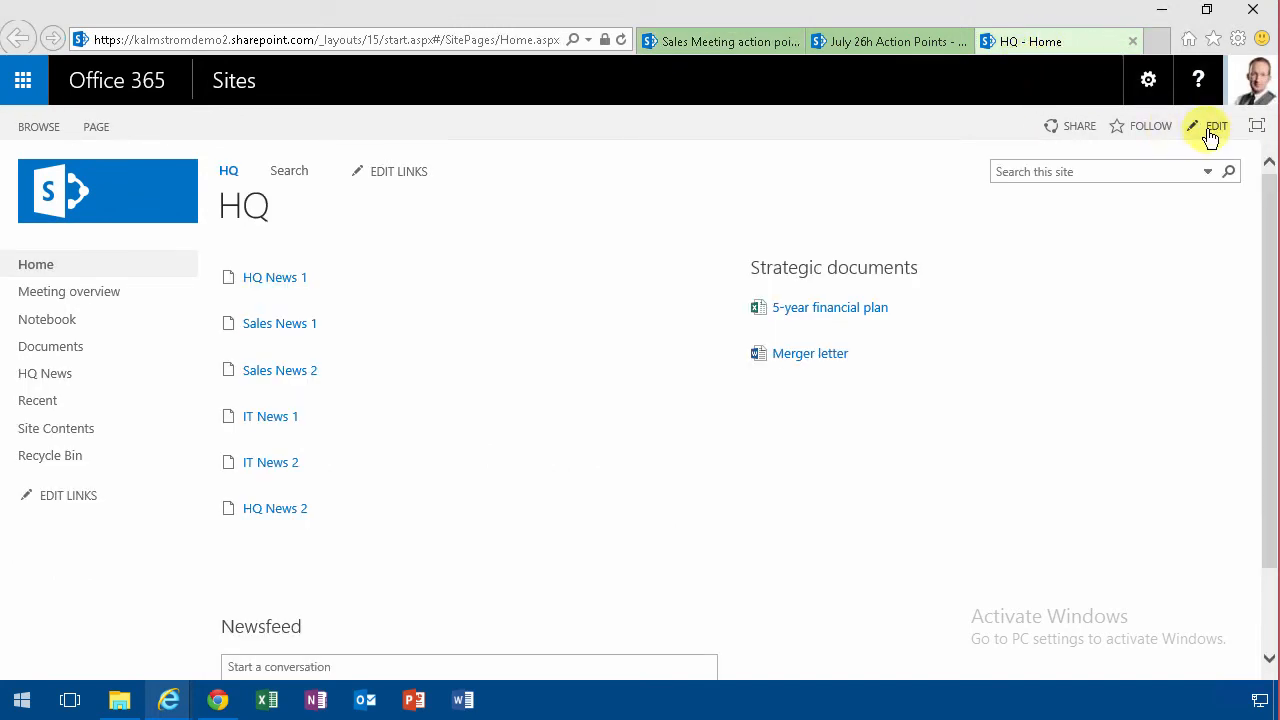
Step: Put the HQ home page into edit mode and add an empty line above the Strategic documents web part
click(1208, 132)
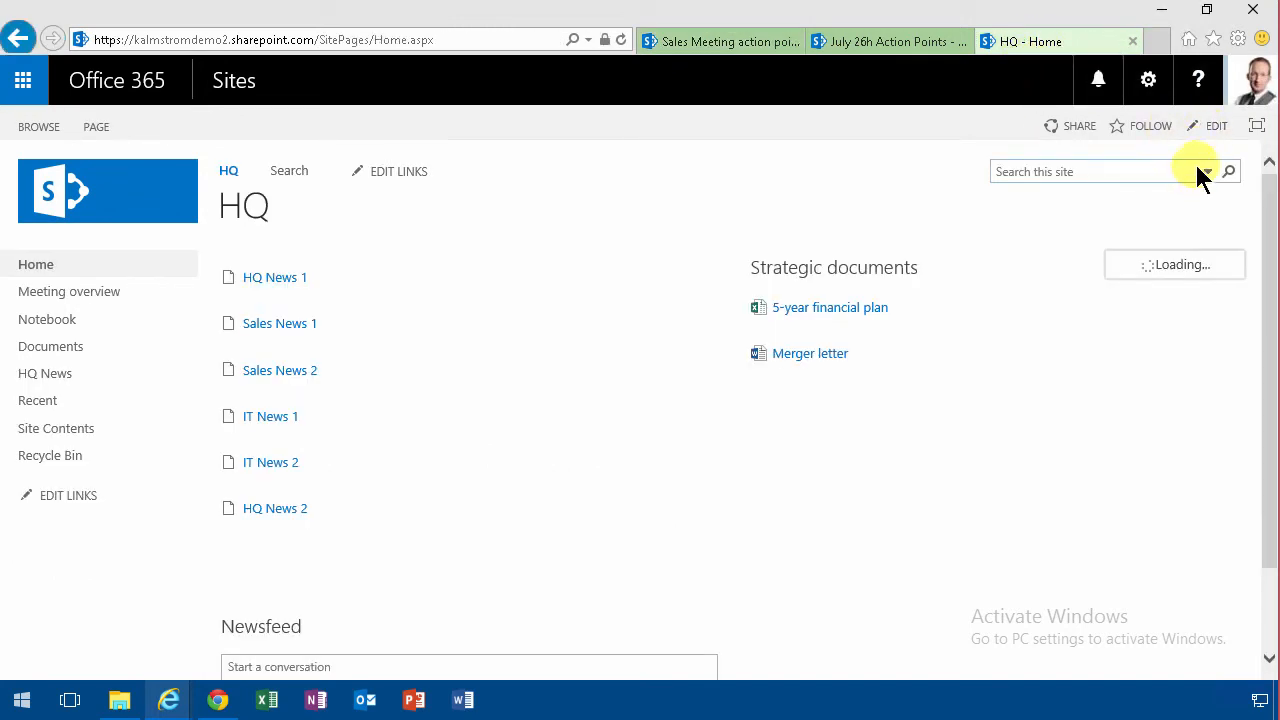
click(766, 270)
key(Left)
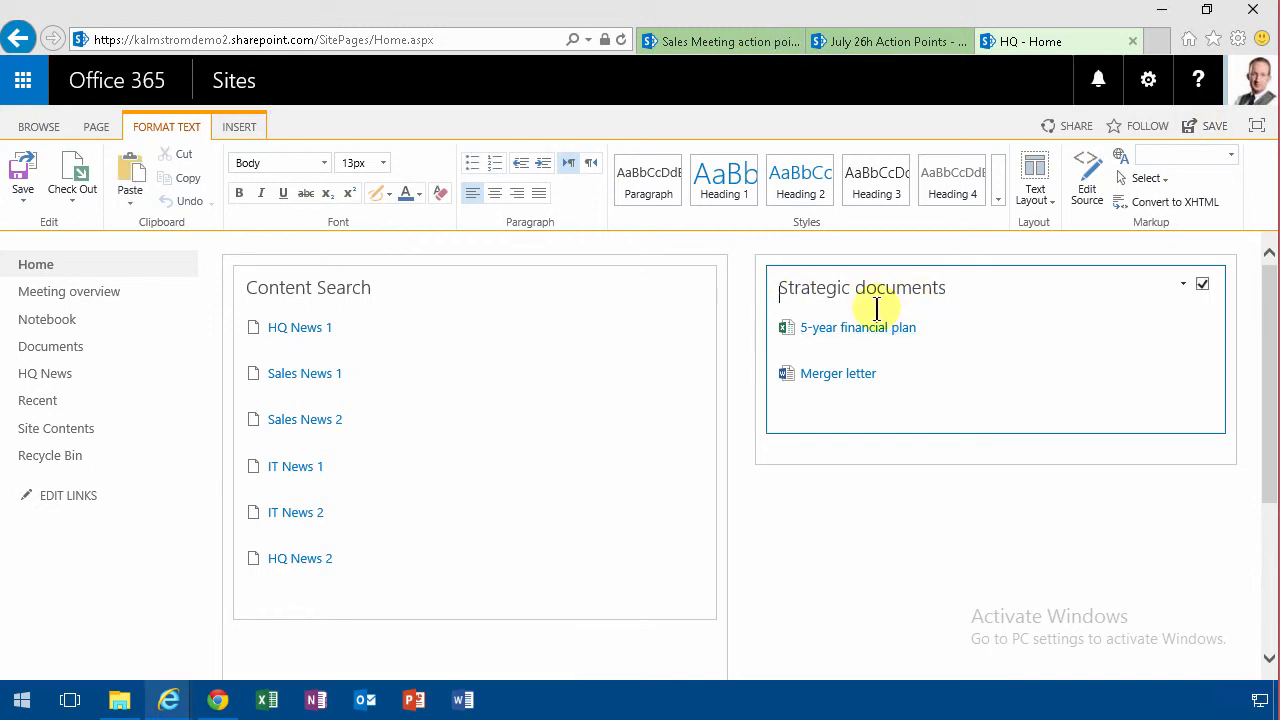
key(Return)
click(800, 275)
Step: Insert a Content Search web part from the Content Rollup category on the empty line above Strategic documents
click(238, 127)
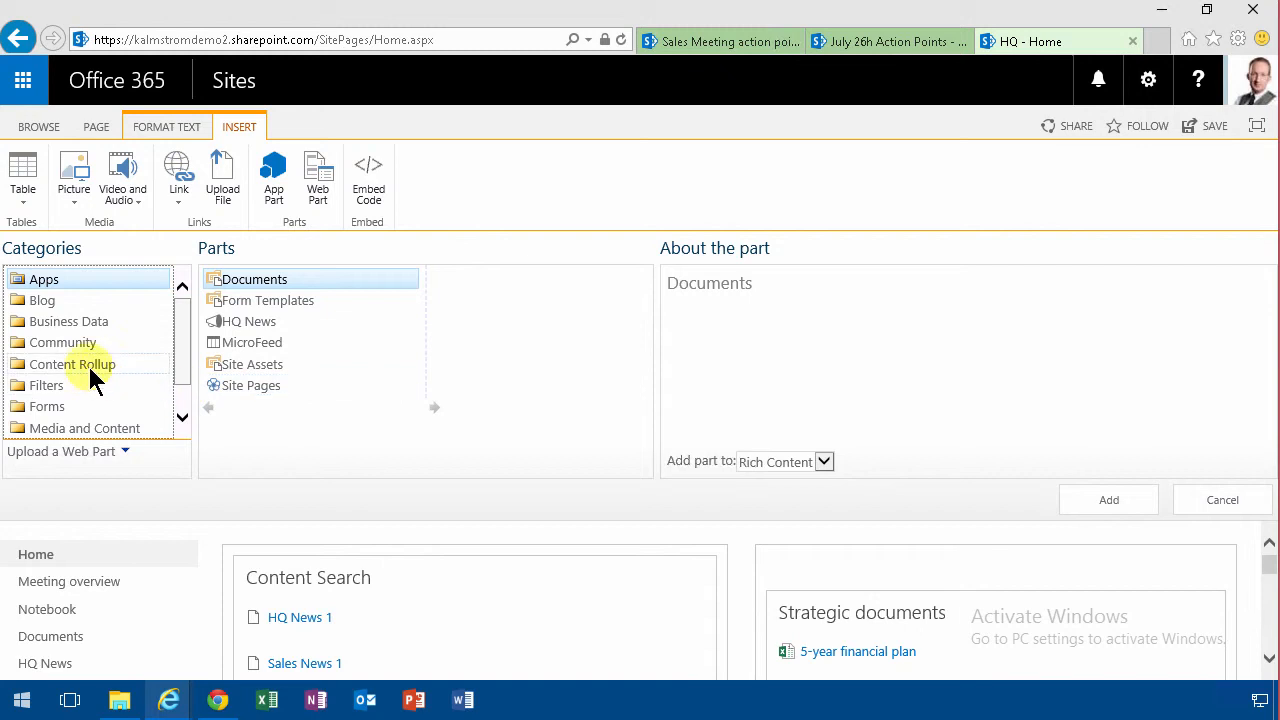
click(89, 365)
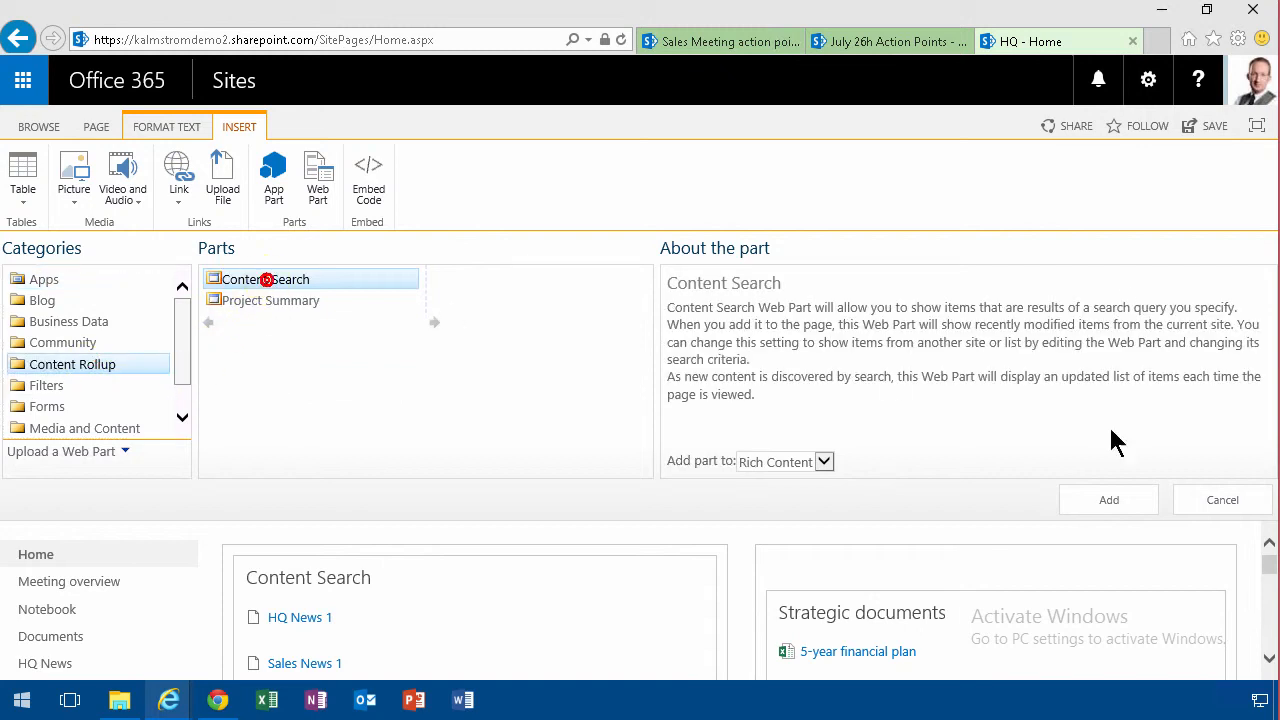
click(1100, 501)
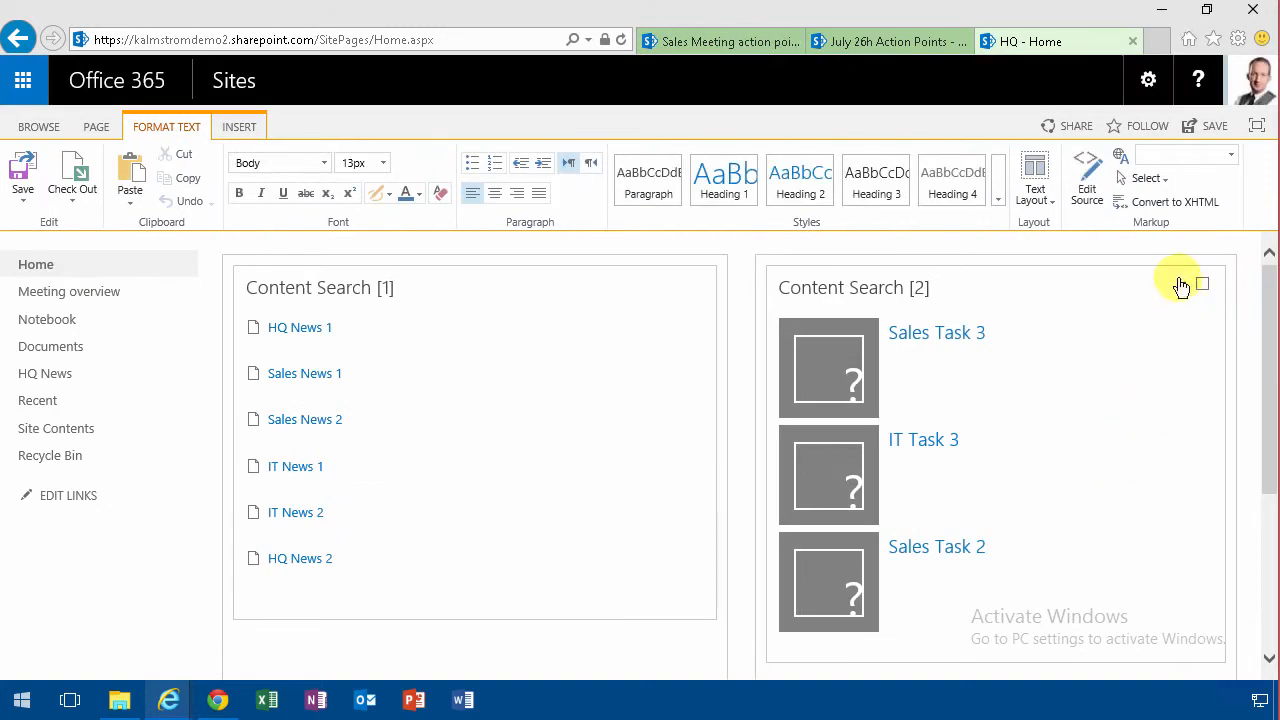
Step: Edit the new Content Search web part's query and base it on Items matching a content type (System)
click(1184, 286)
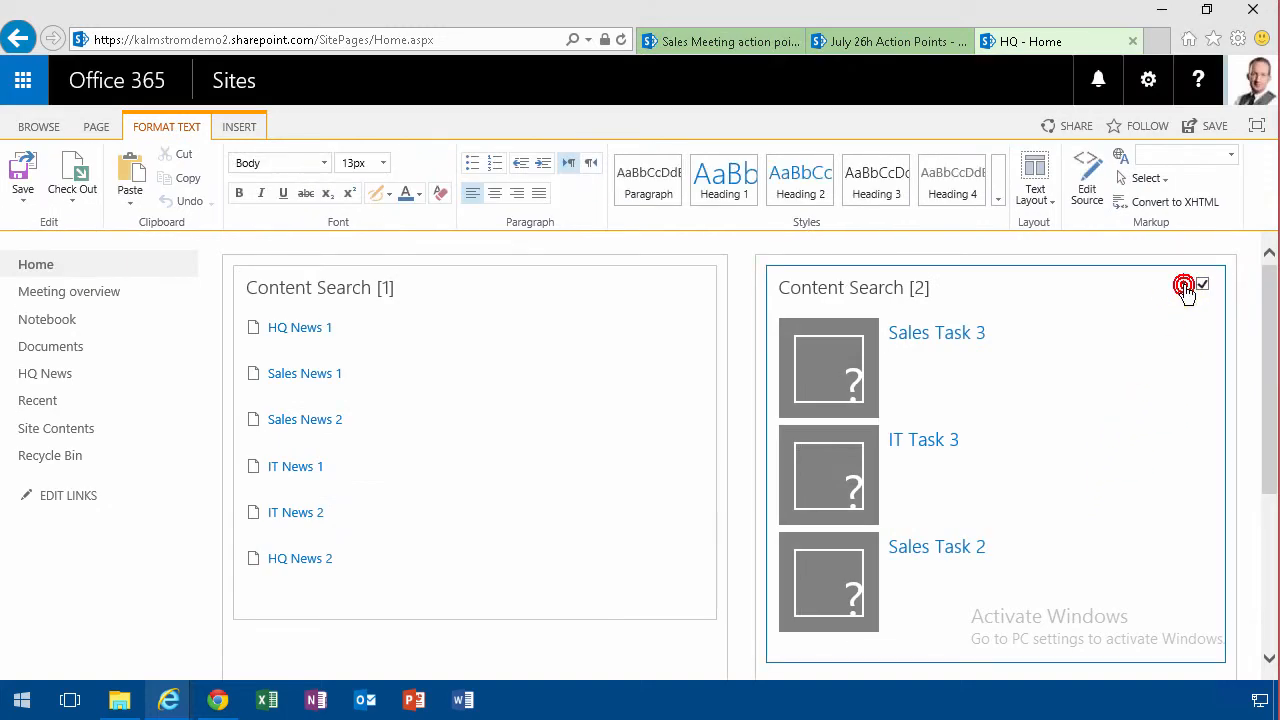
click(1125, 403)
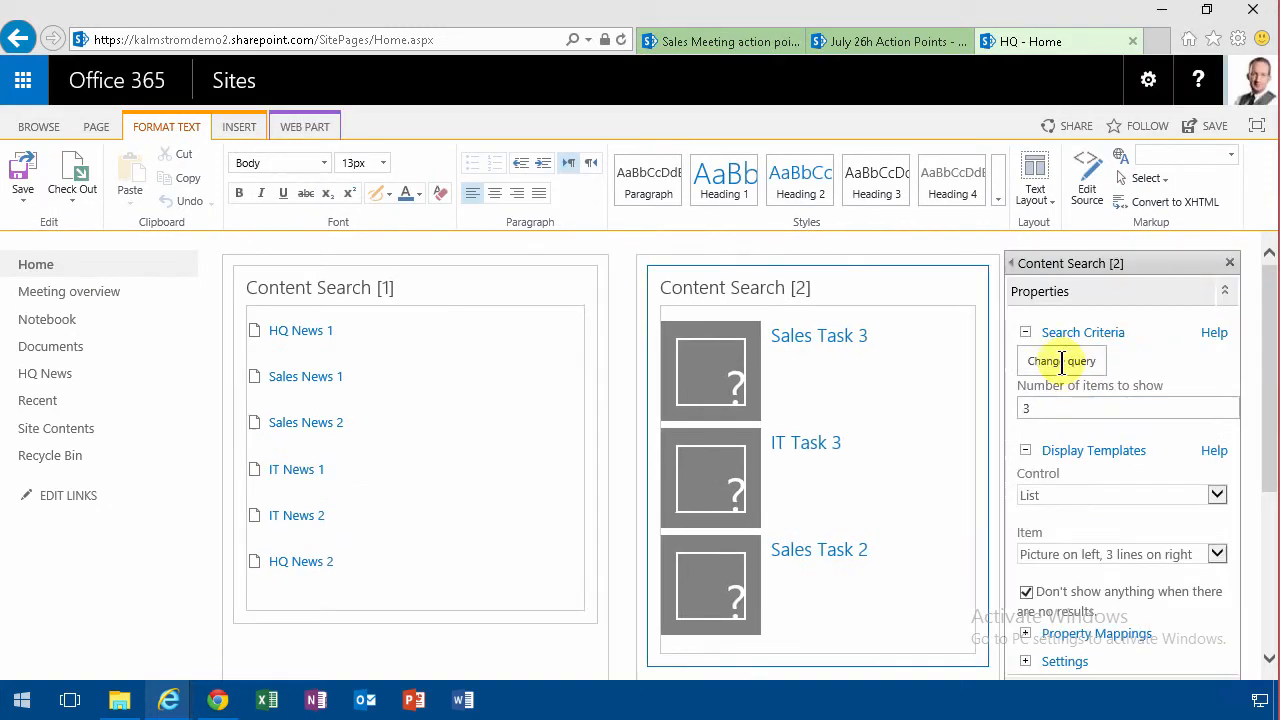
click(1060, 358)
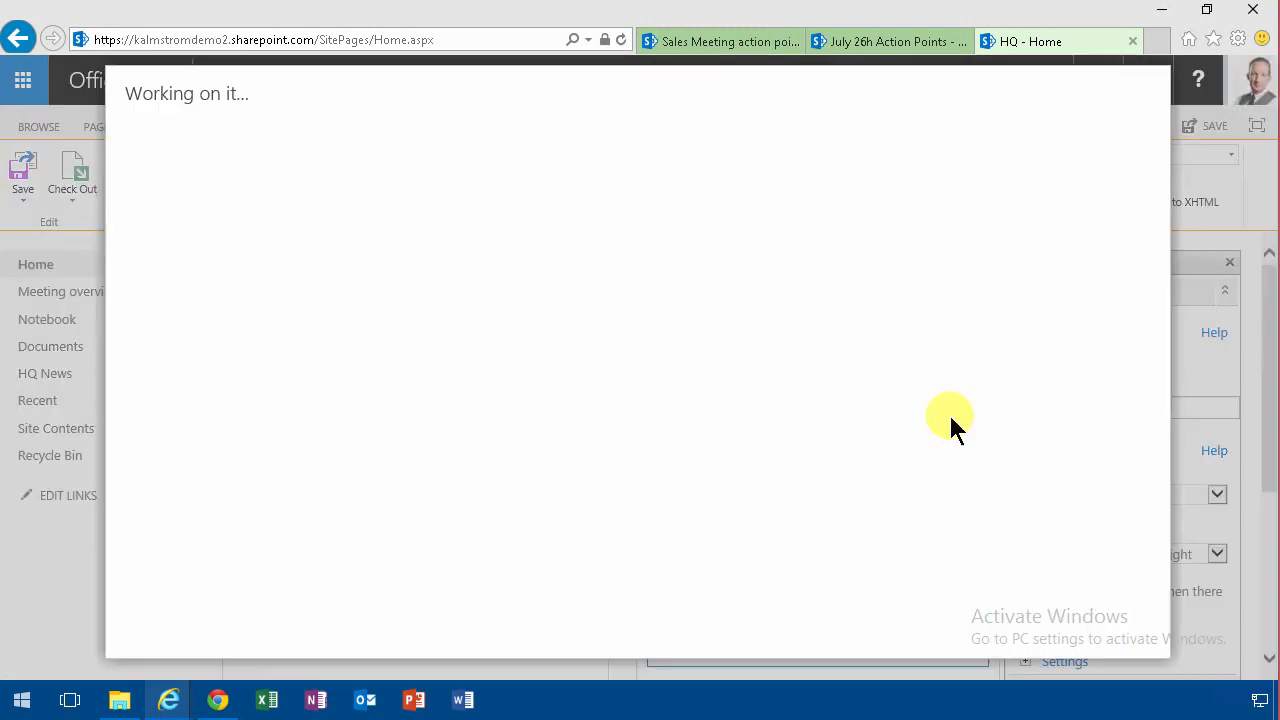
click(647, 226)
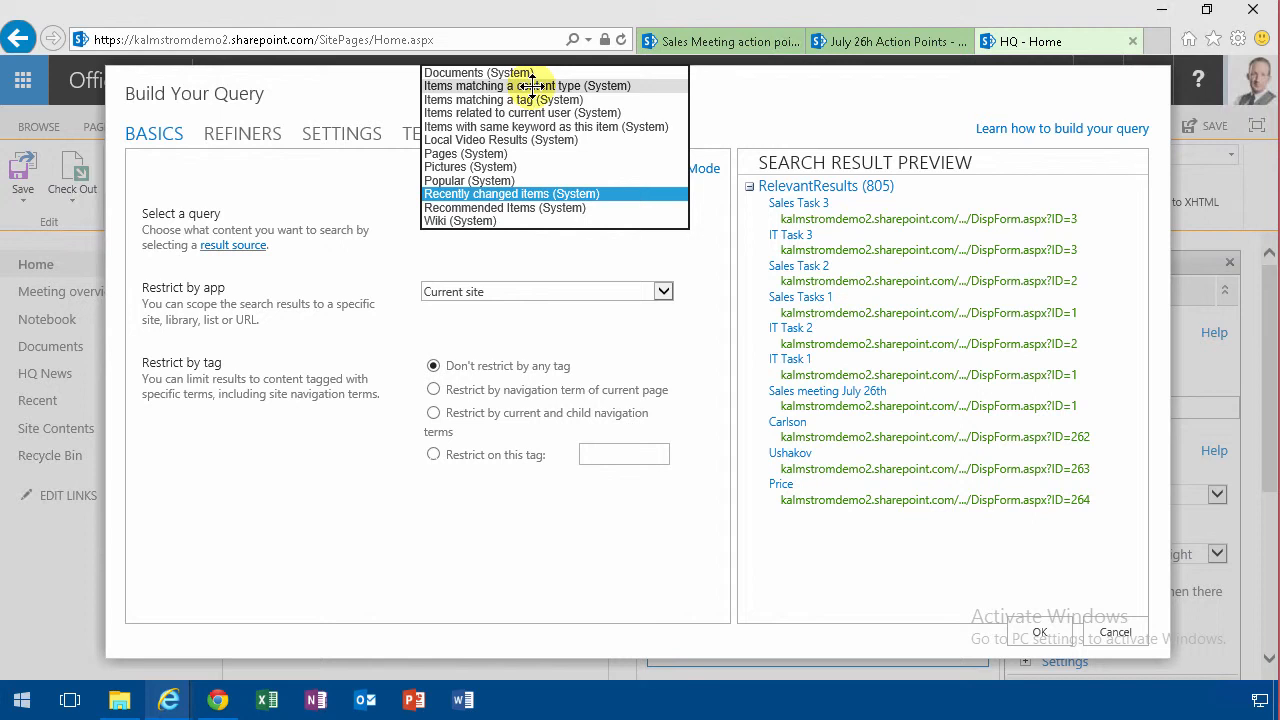
click(531, 86)
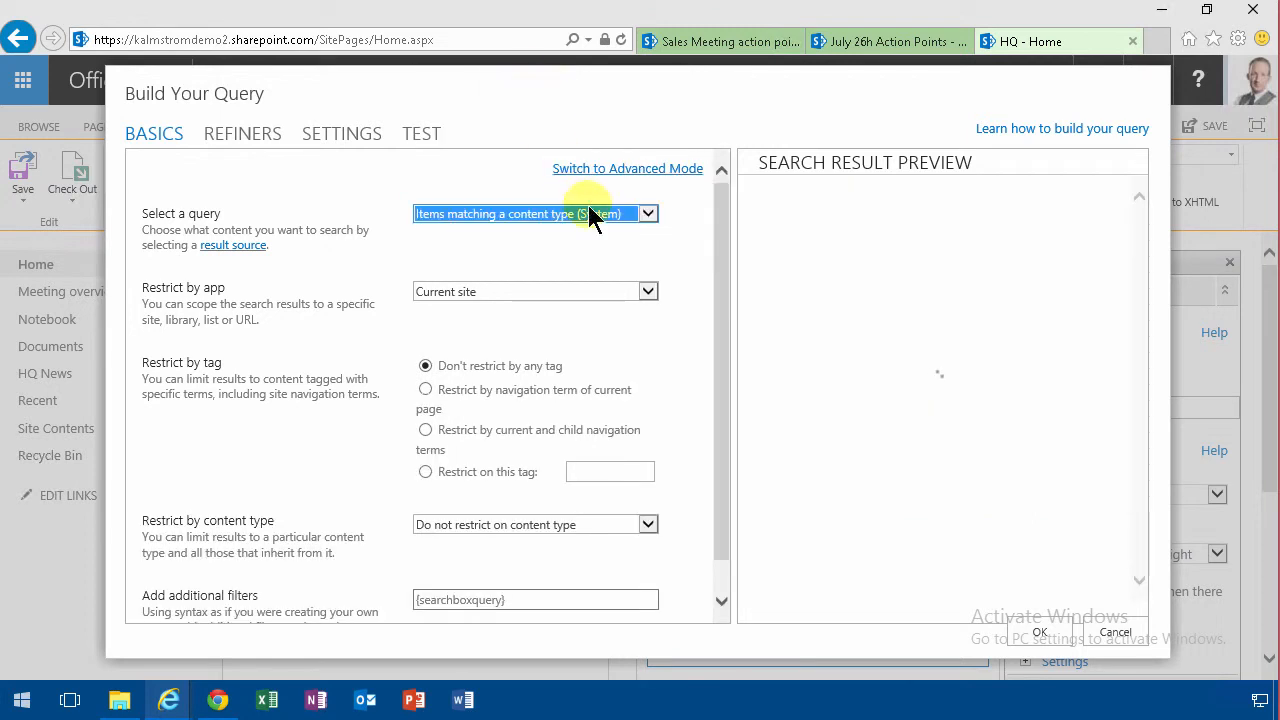
Step: Restrict the query to the Task content type and set the app restriction to Don't restrict results by app
click(648, 524)
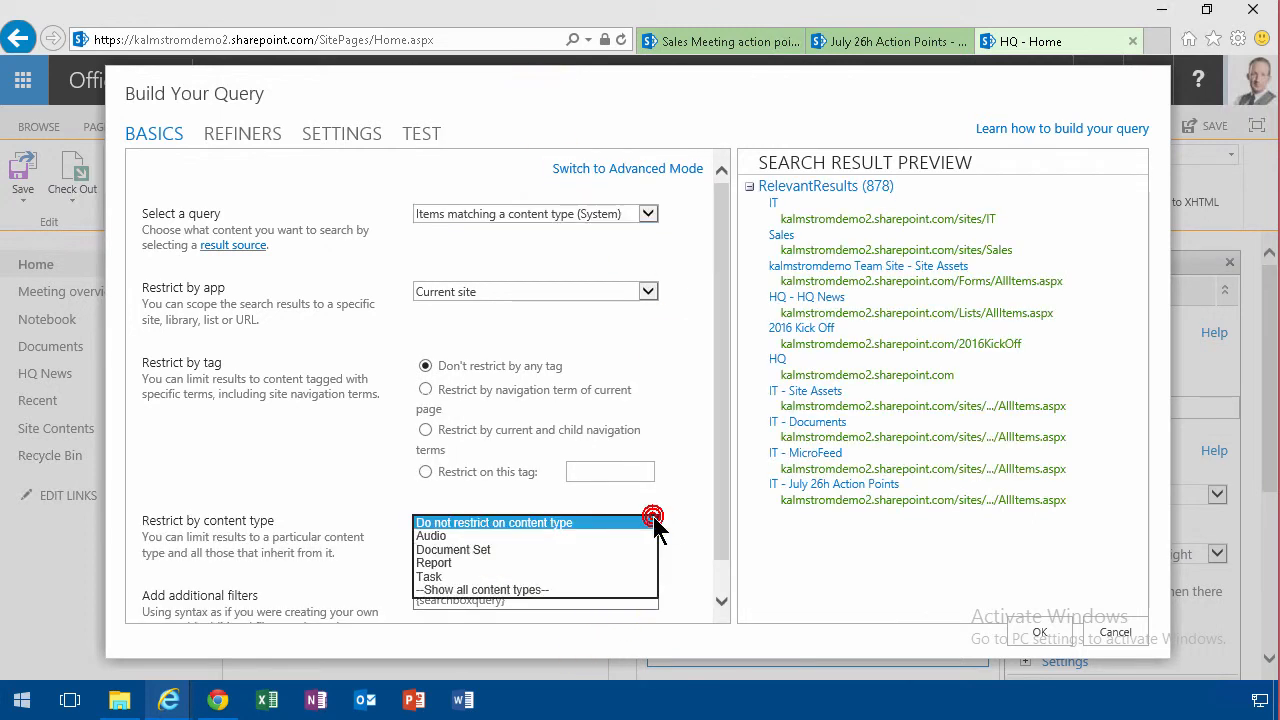
click(446, 566)
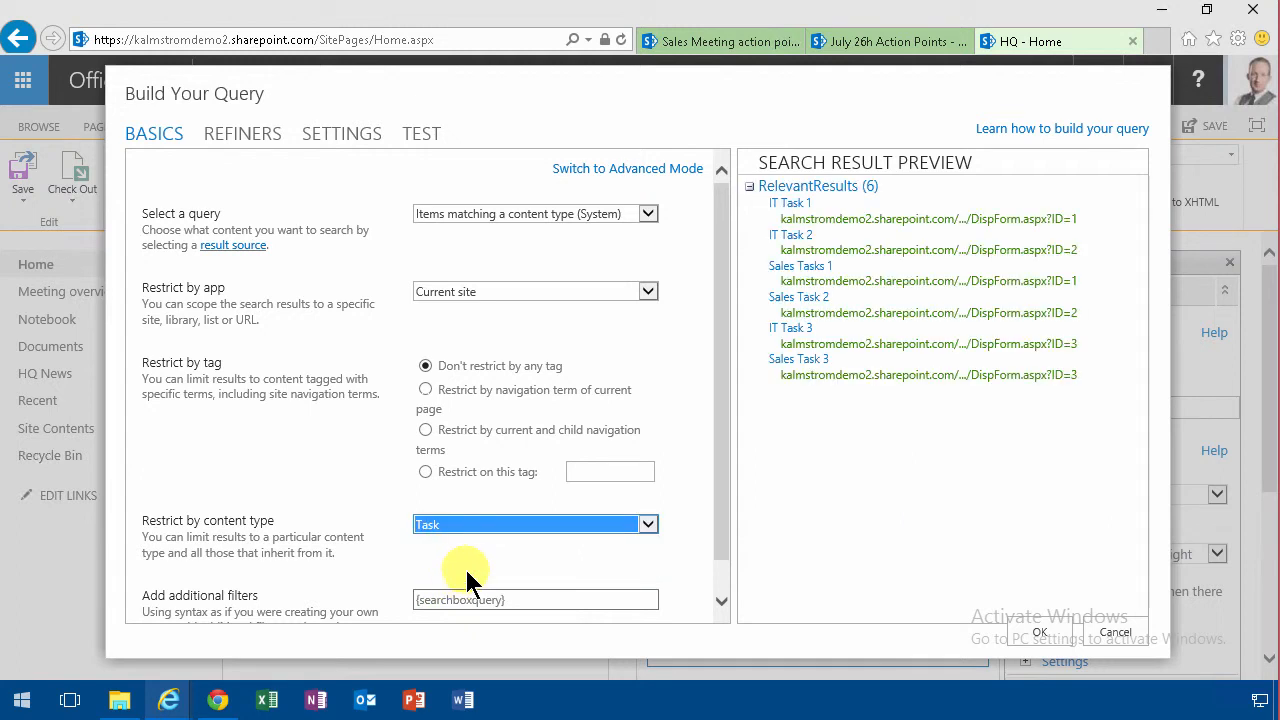
click(581, 286)
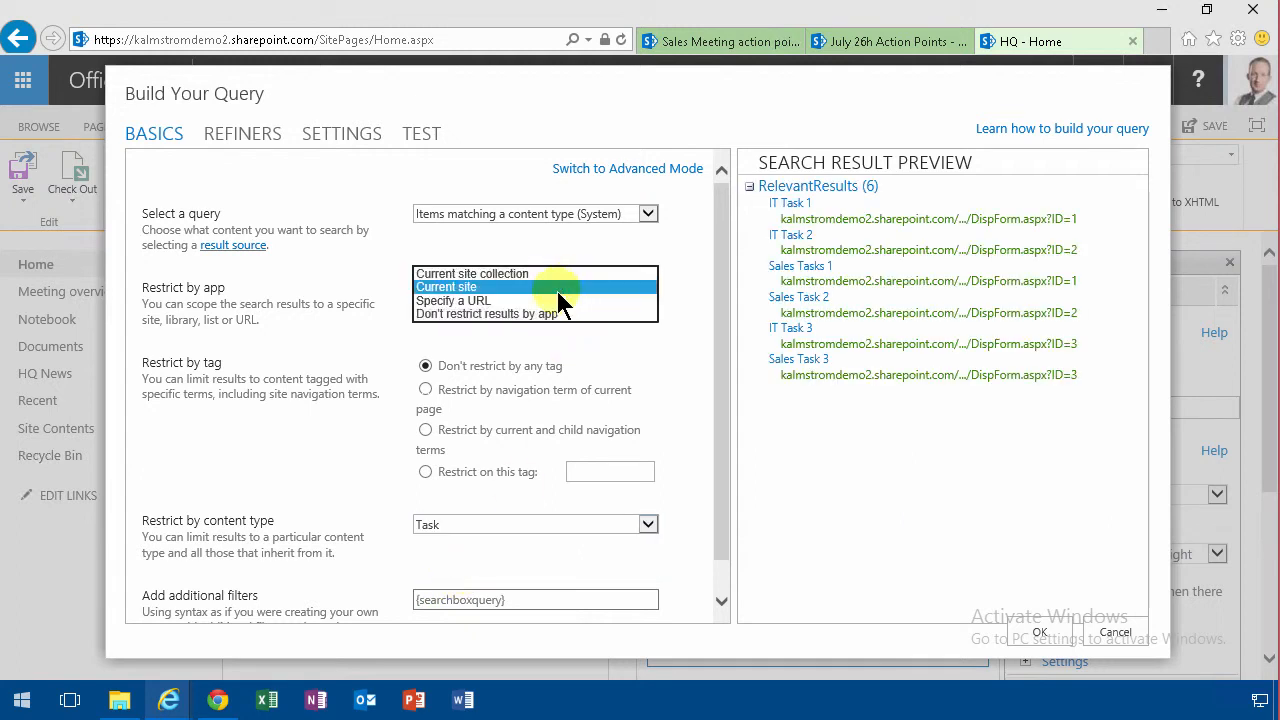
click(476, 314)
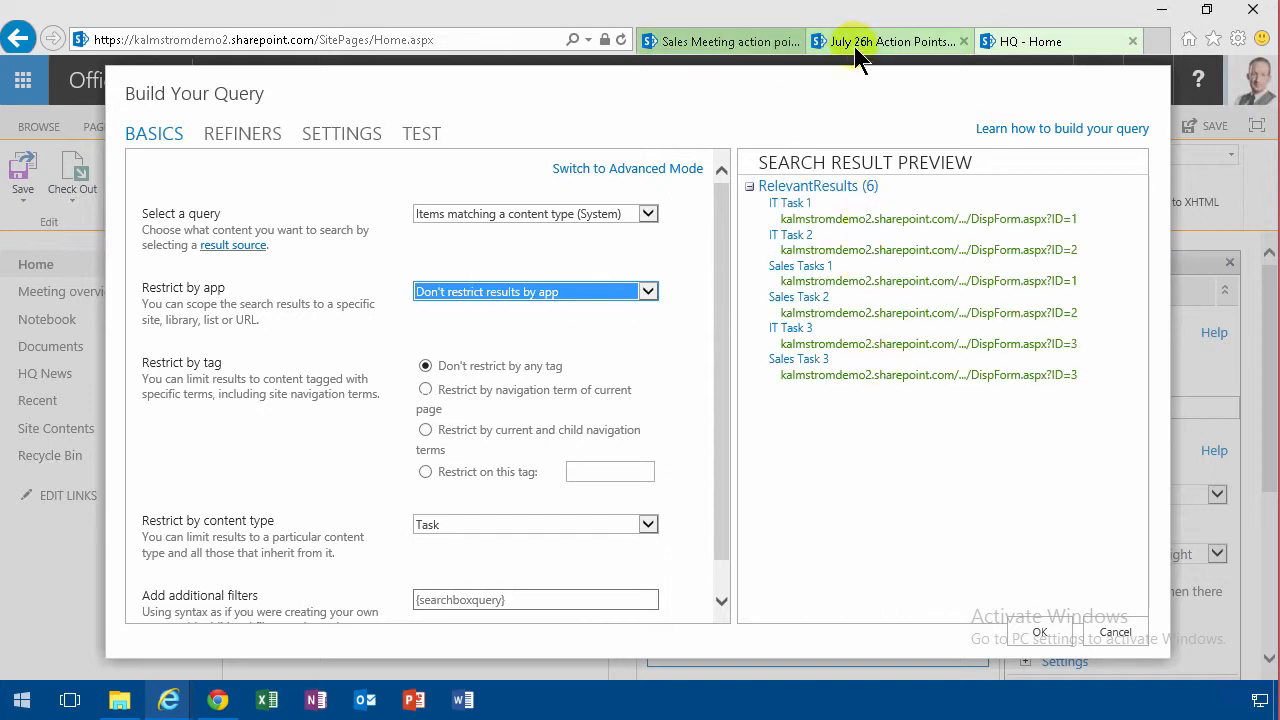
Step: In advanced mode, add a property filter for AssignedTo equals Name of the user who runs the query, and test the query
click(664, 170)
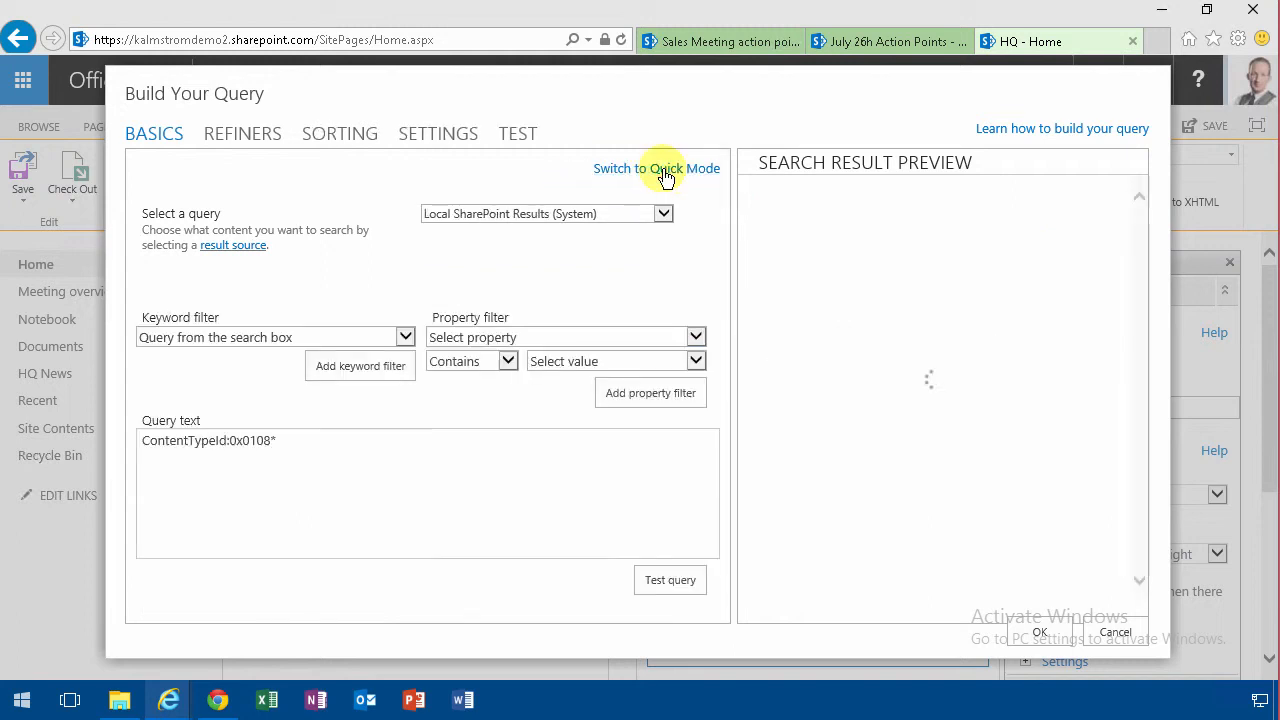
click(575, 337)
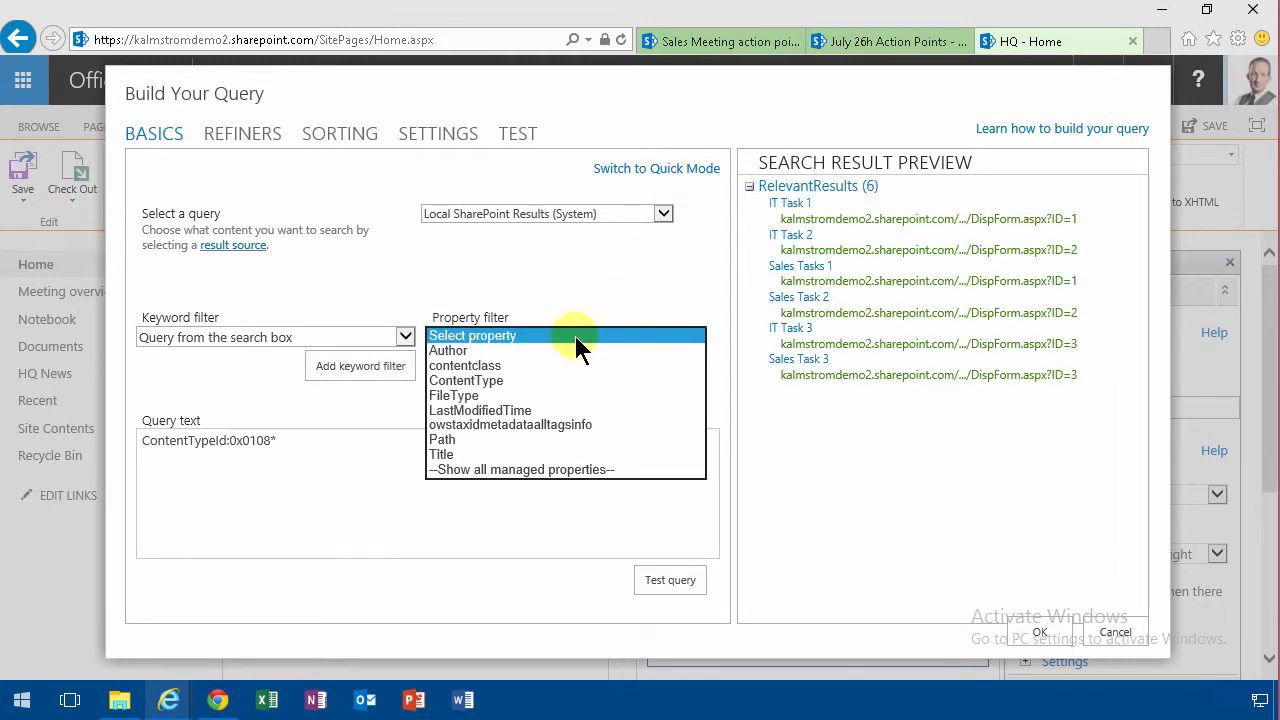
click(501, 470)
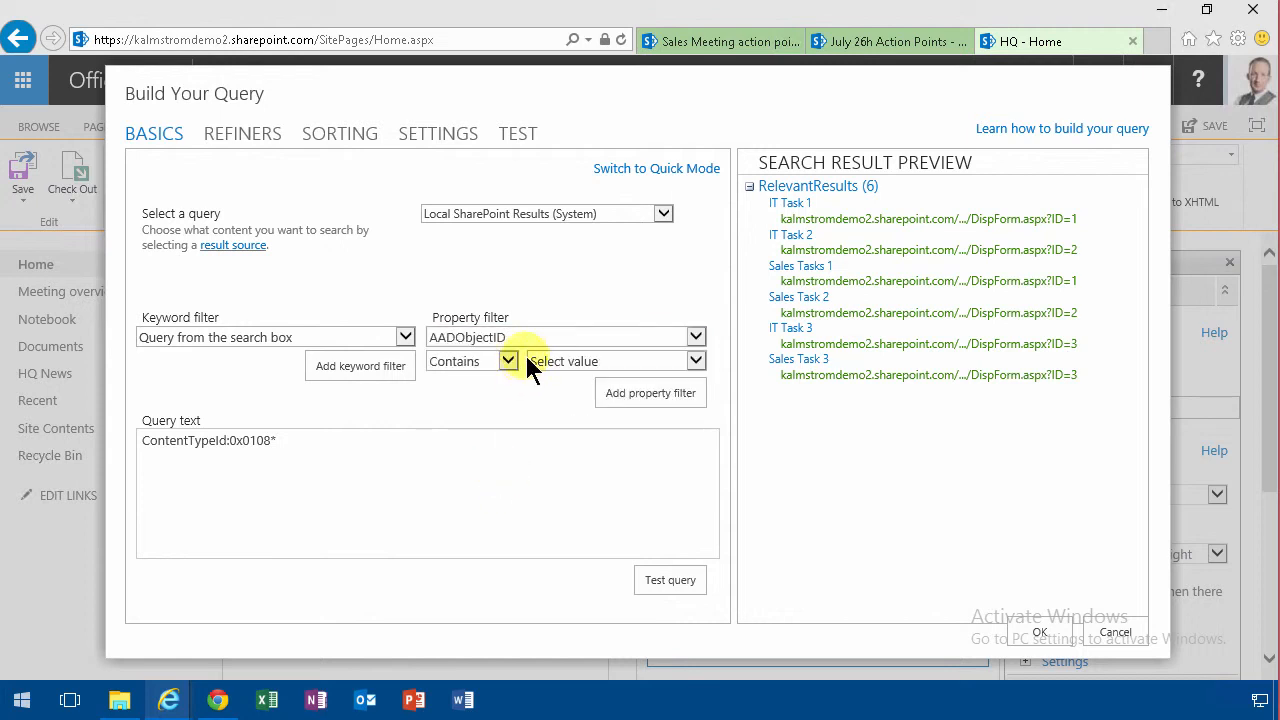
click(536, 330)
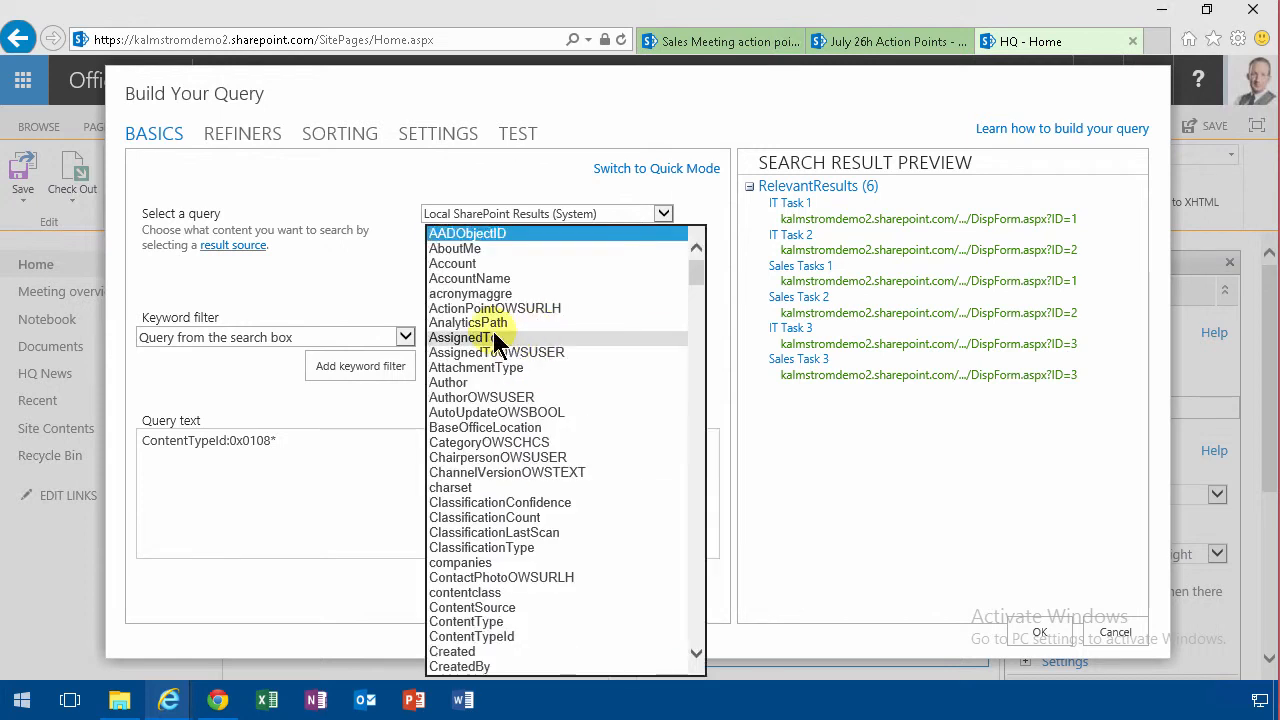
click(495, 337)
click(508, 361)
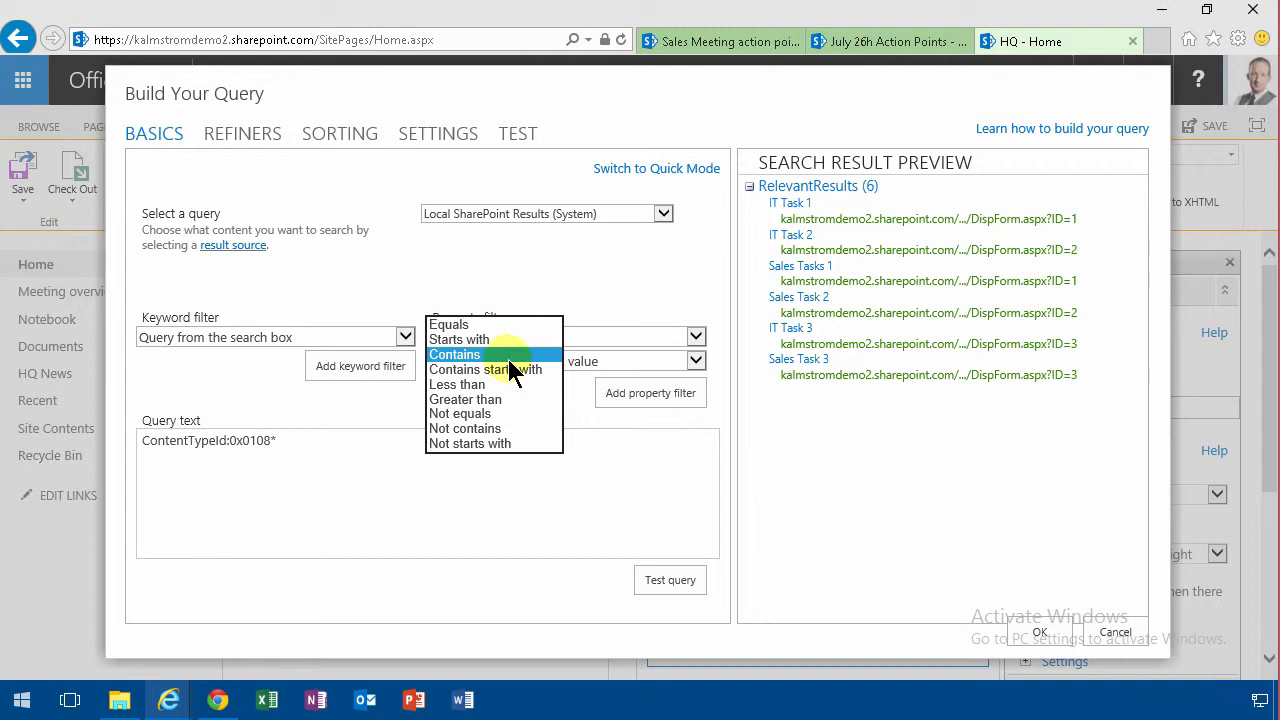
click(462, 324)
click(695, 361)
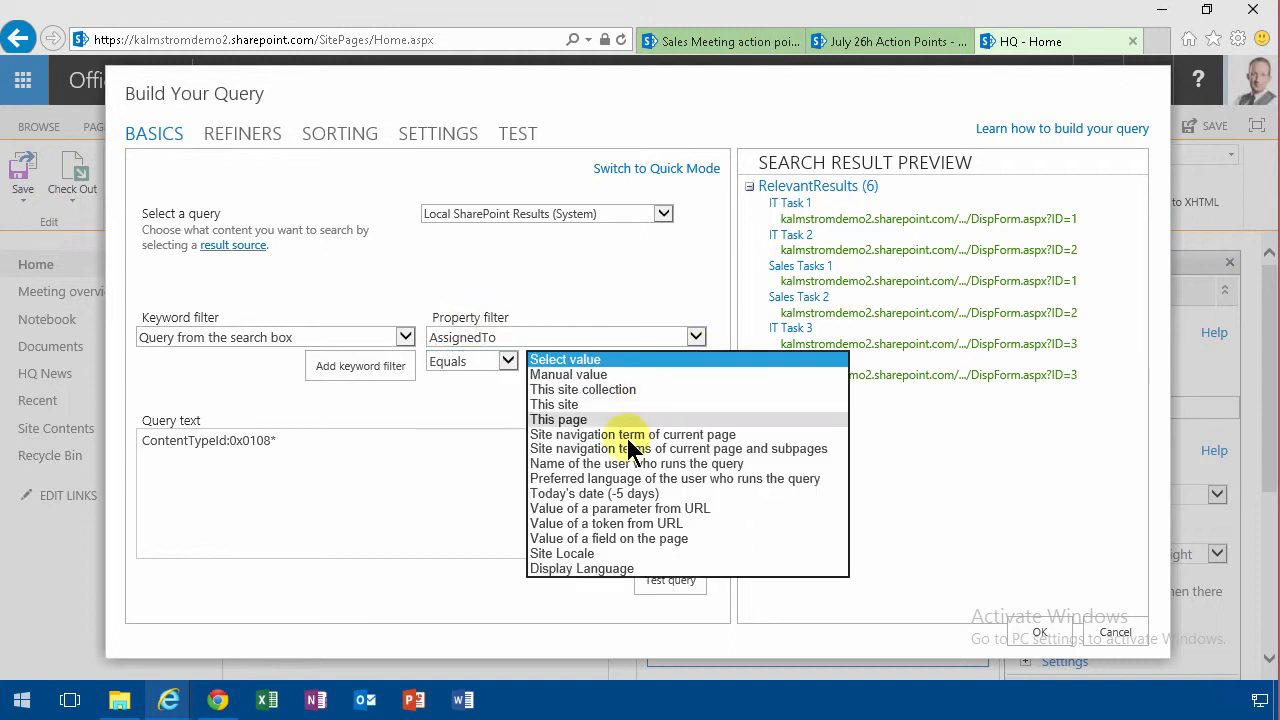
click(620, 464)
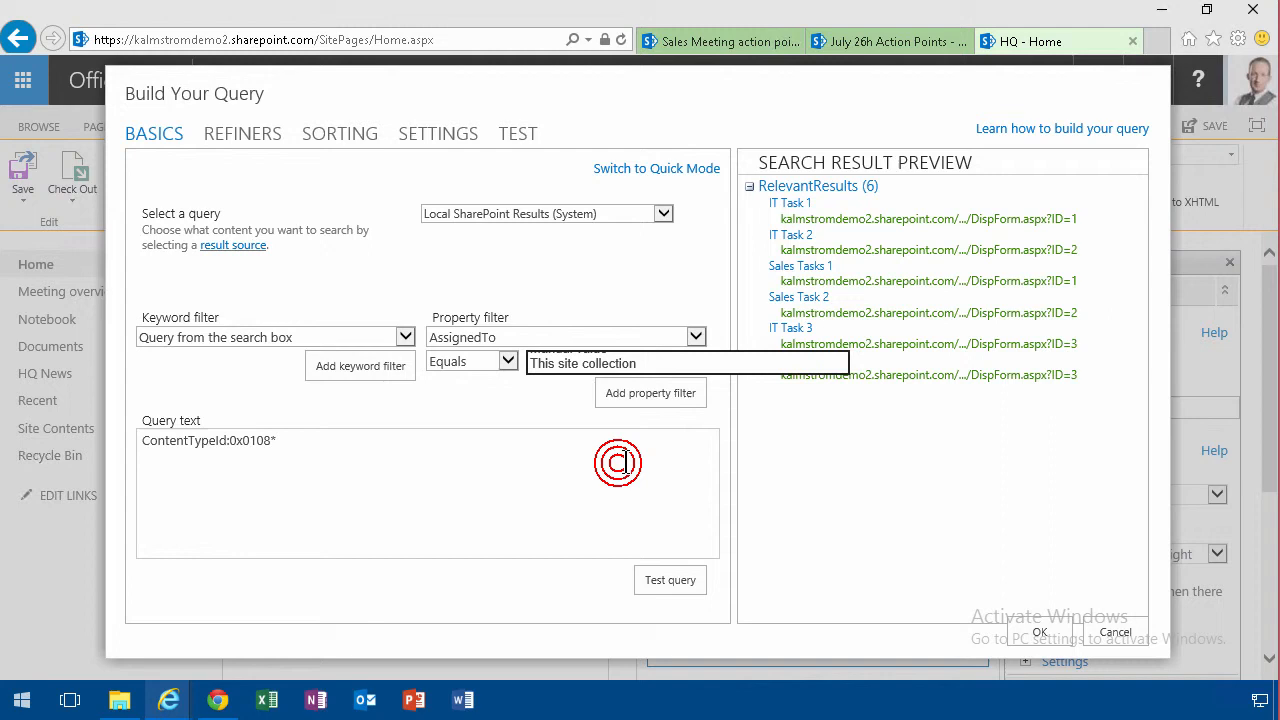
click(640, 393)
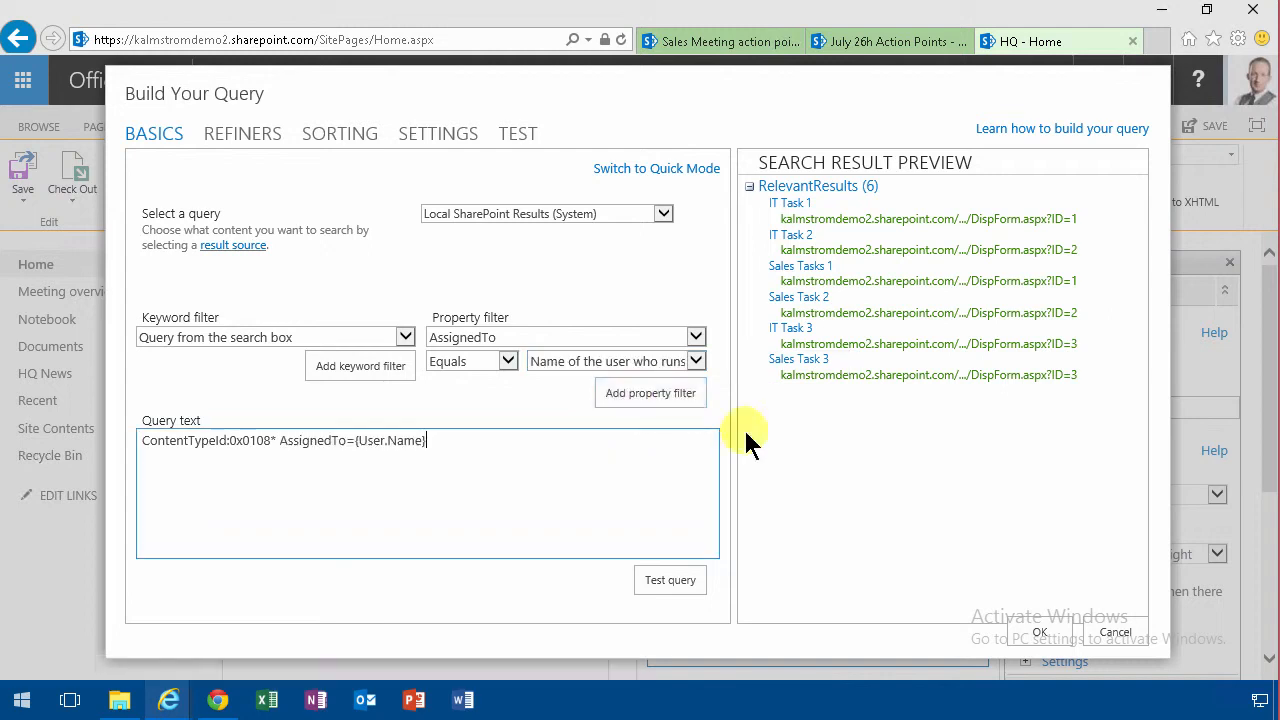
click(668, 580)
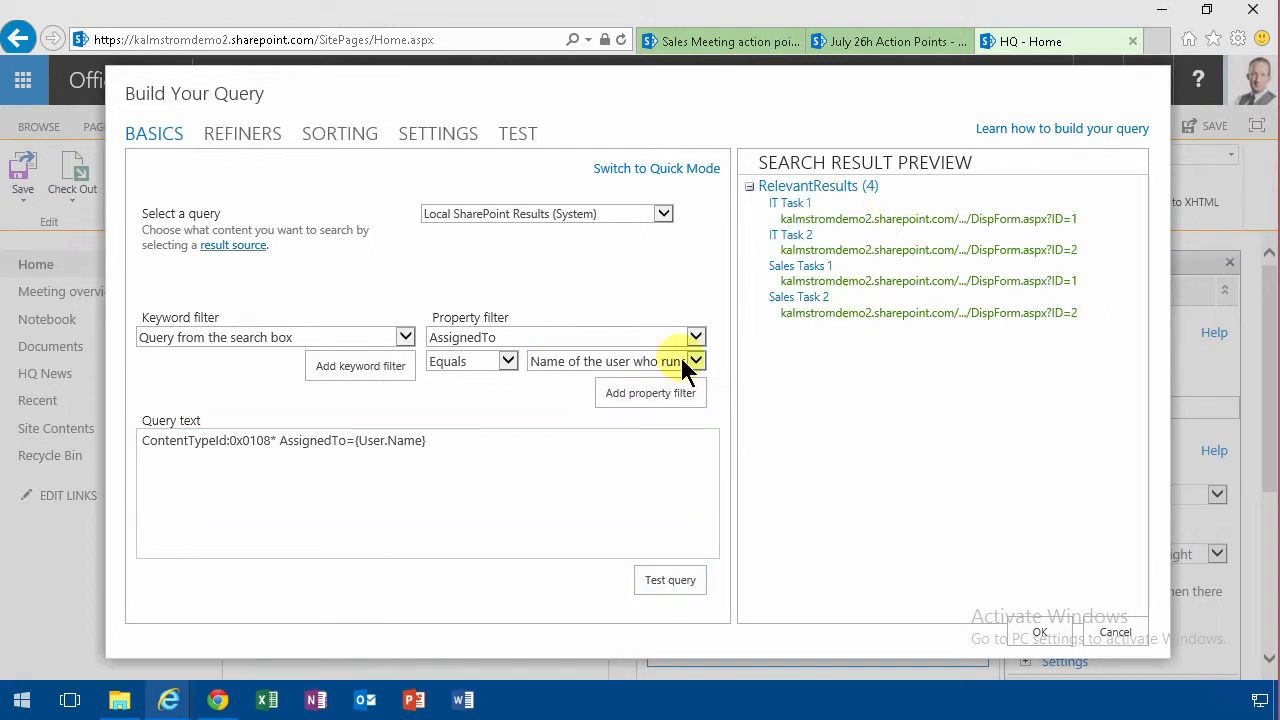
Step: Add a second property filter to the query for Status not equals the manual value Completed
click(463, 440)
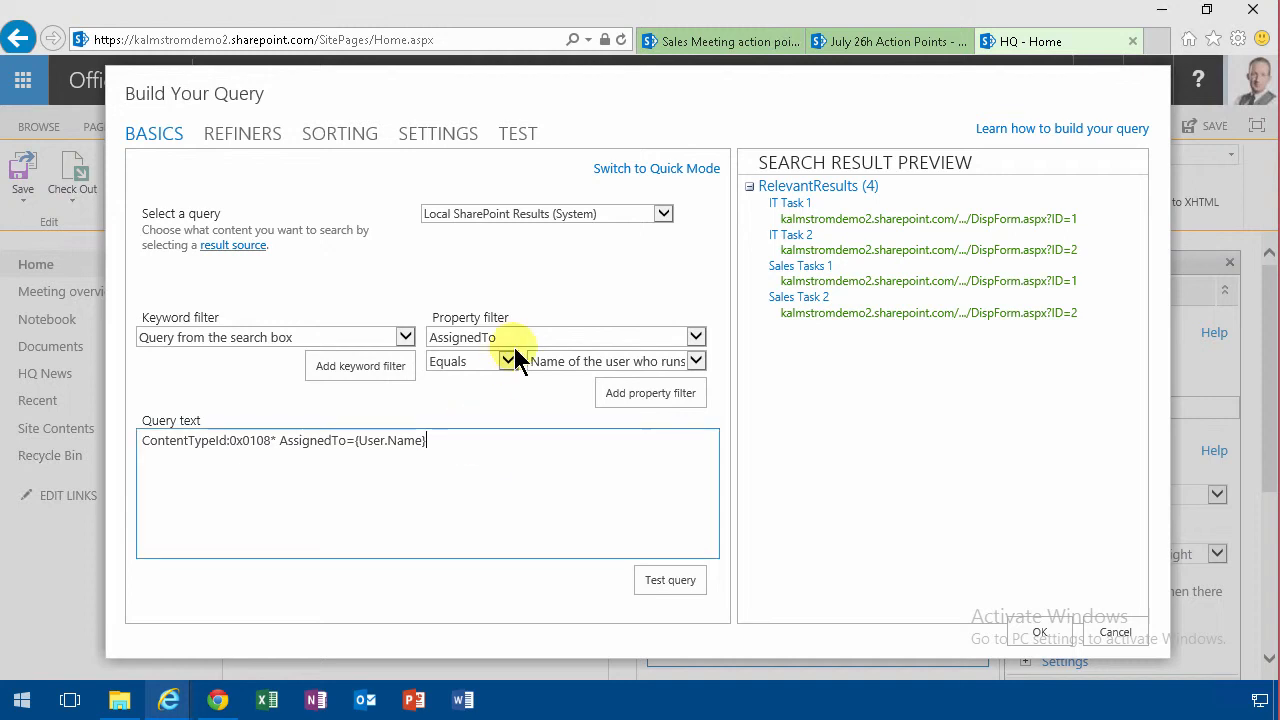
click(525, 334)
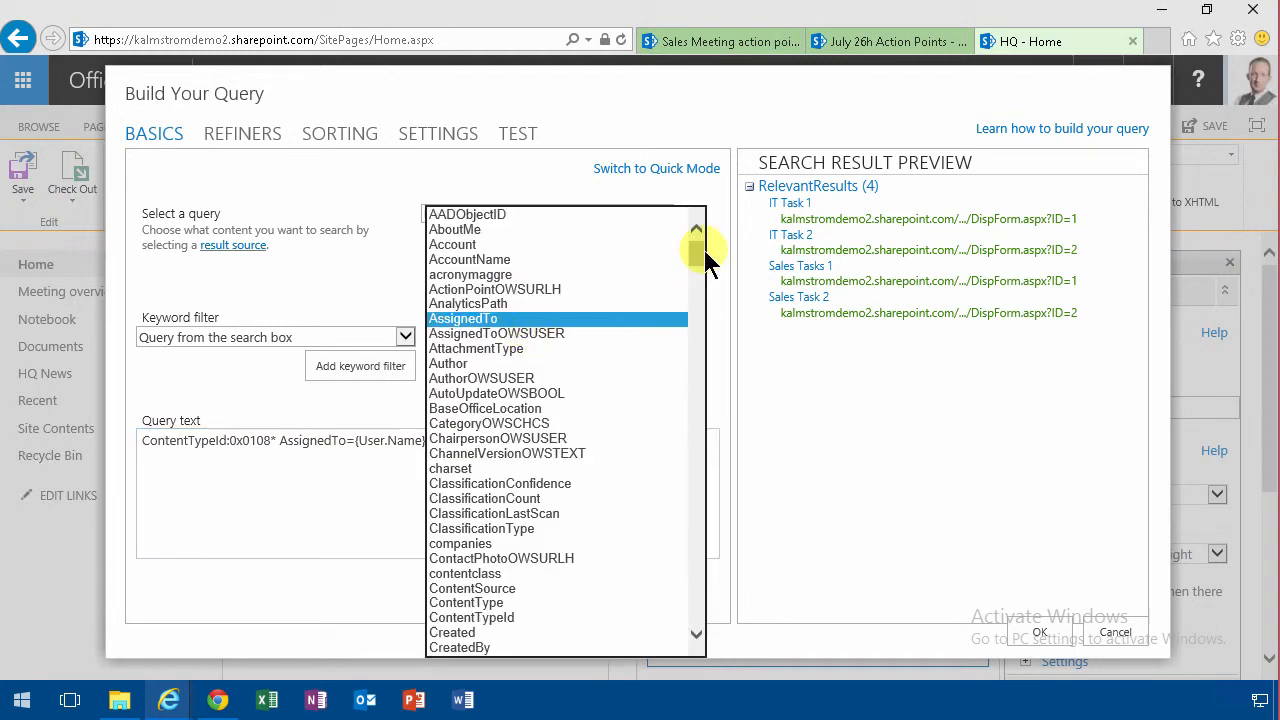
drag(706, 258, 694, 565)
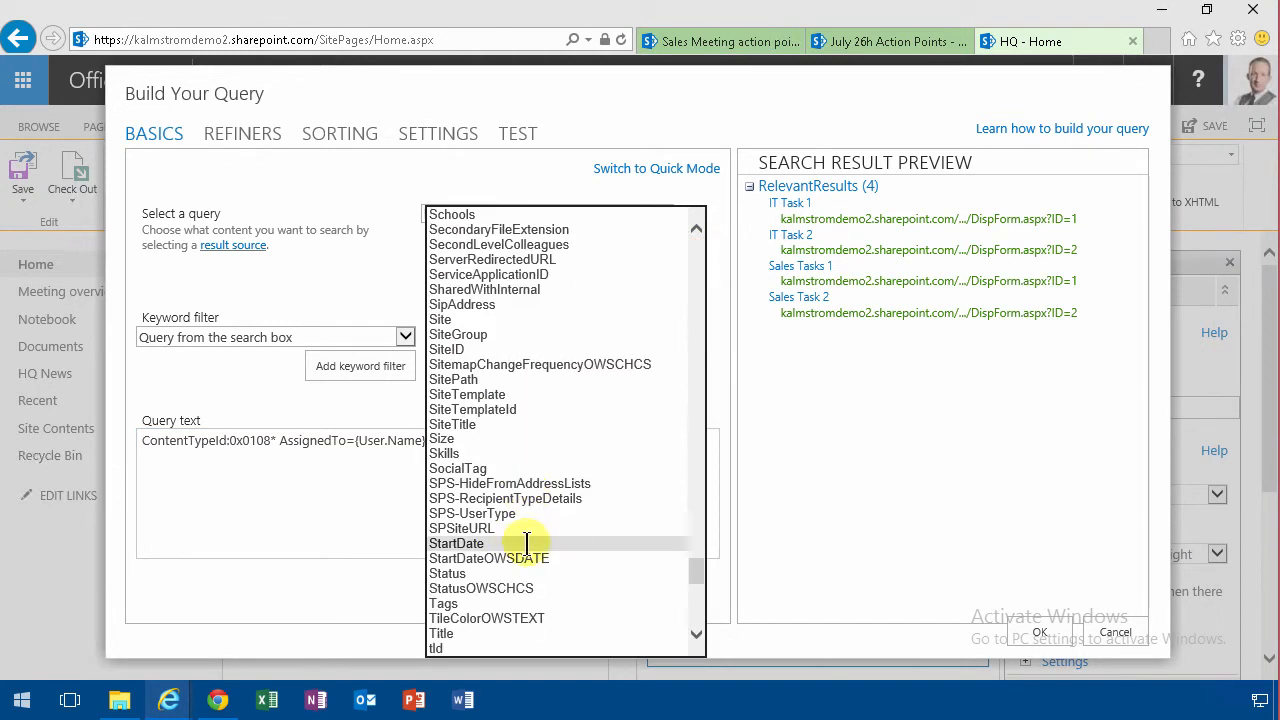
click(473, 575)
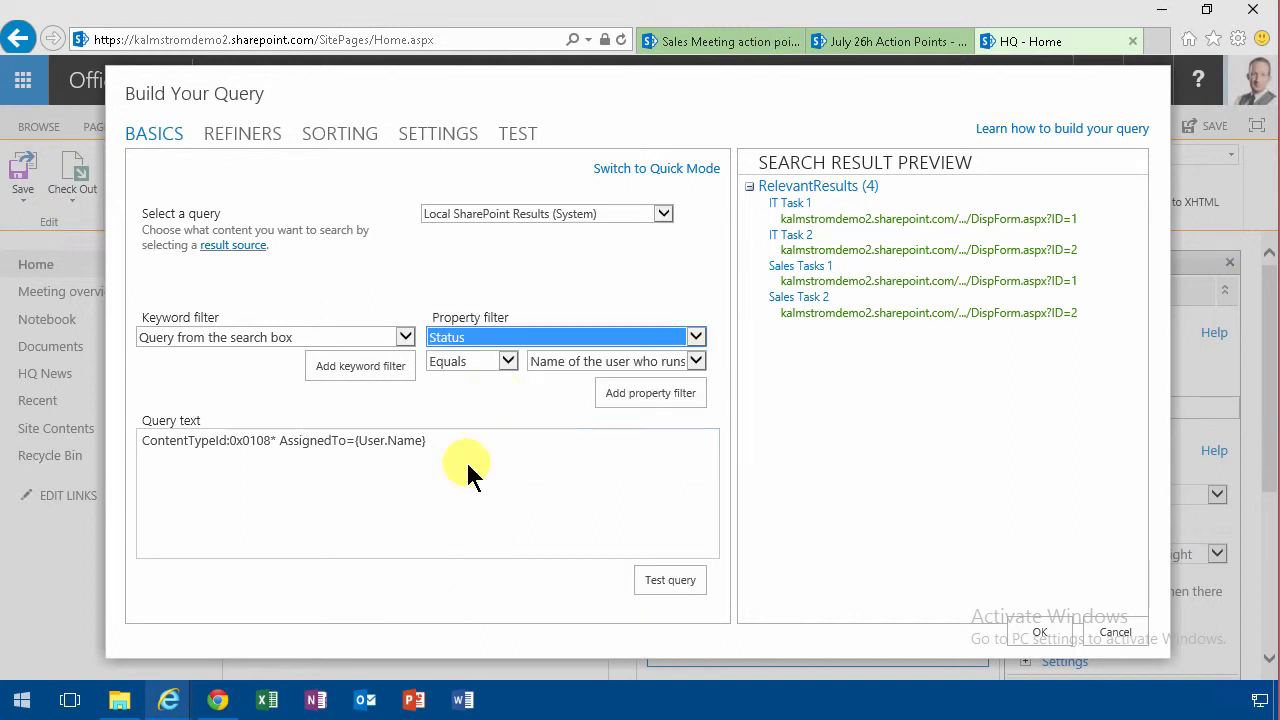
click(507, 360)
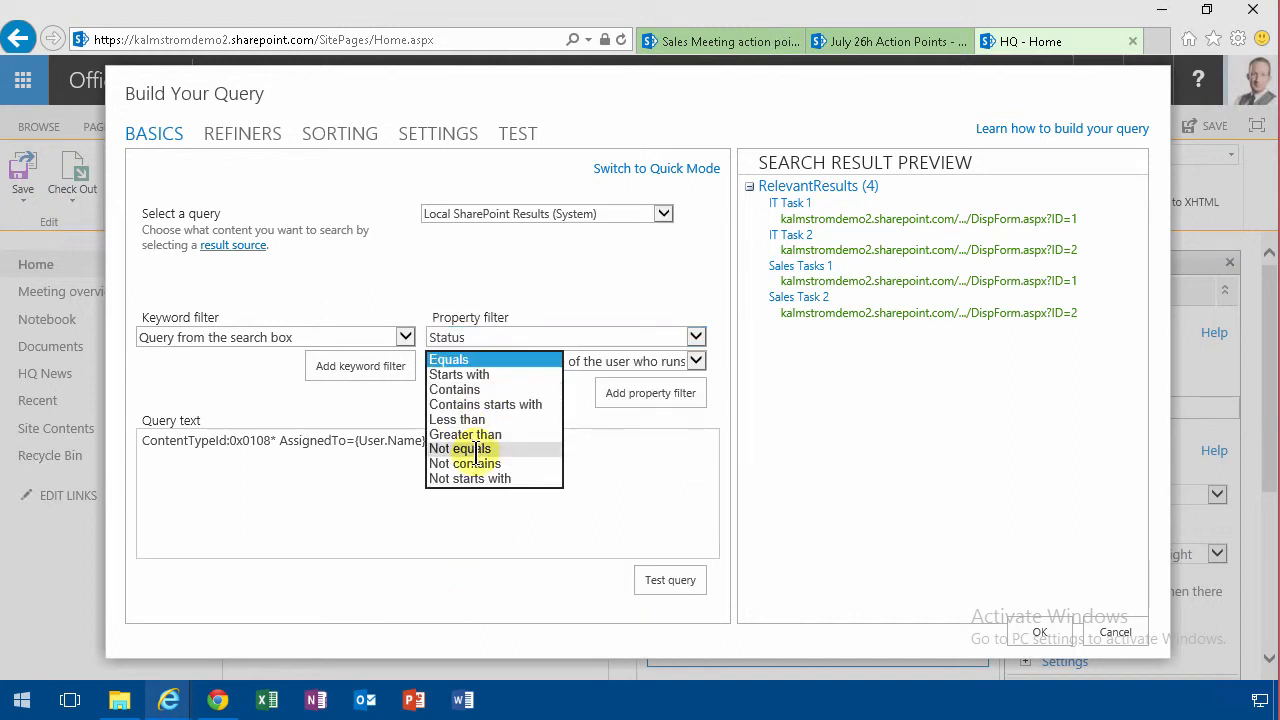
click(474, 450)
click(646, 362)
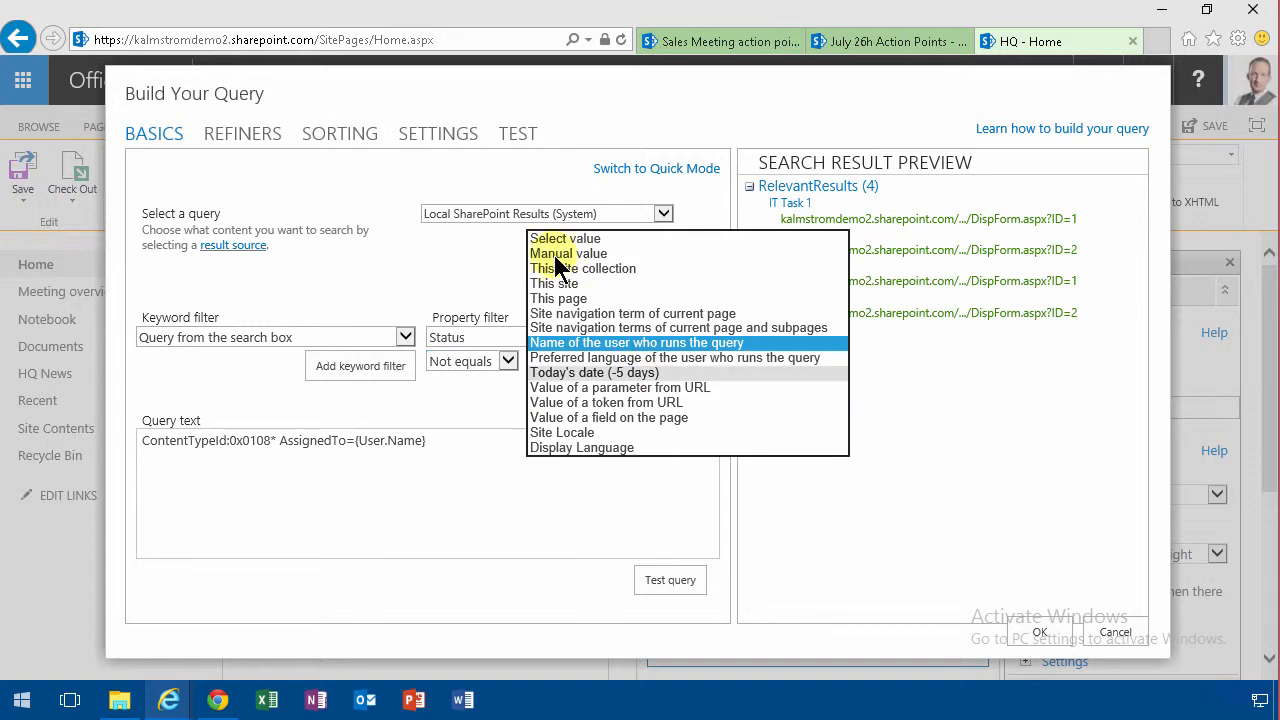
click(568, 253)
click(582, 386)
text(Completed)
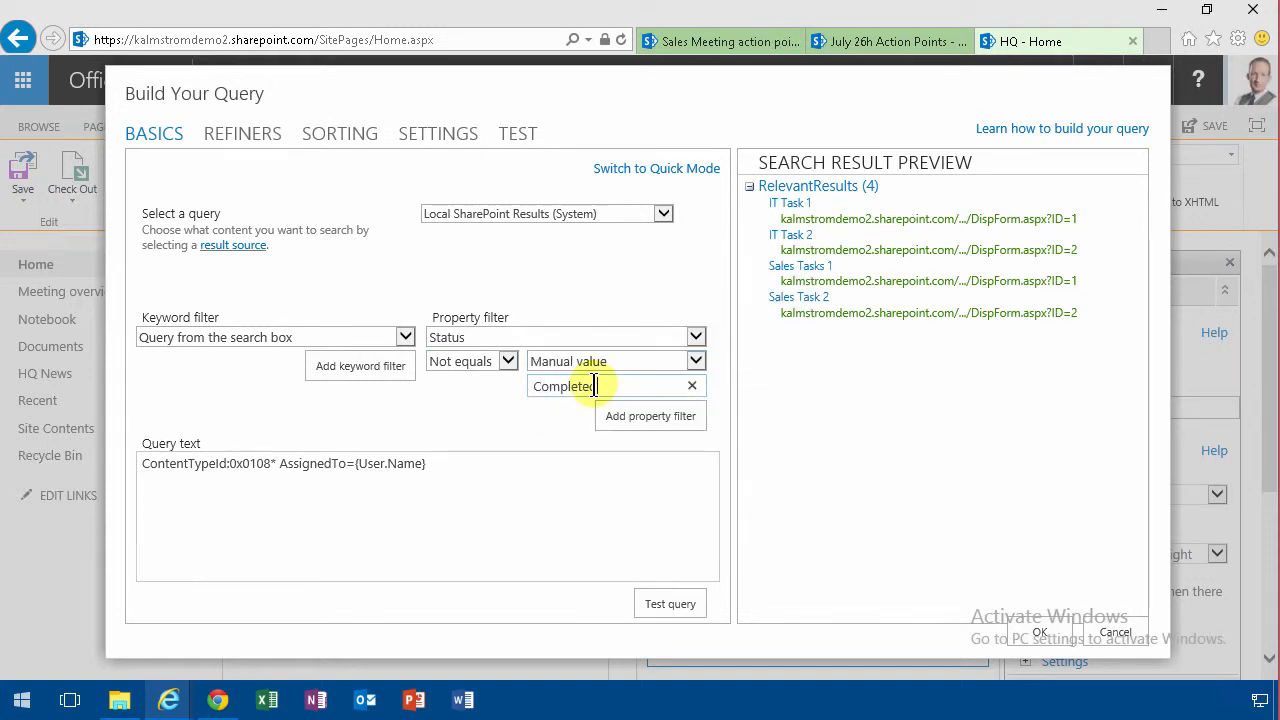
click(678, 419)
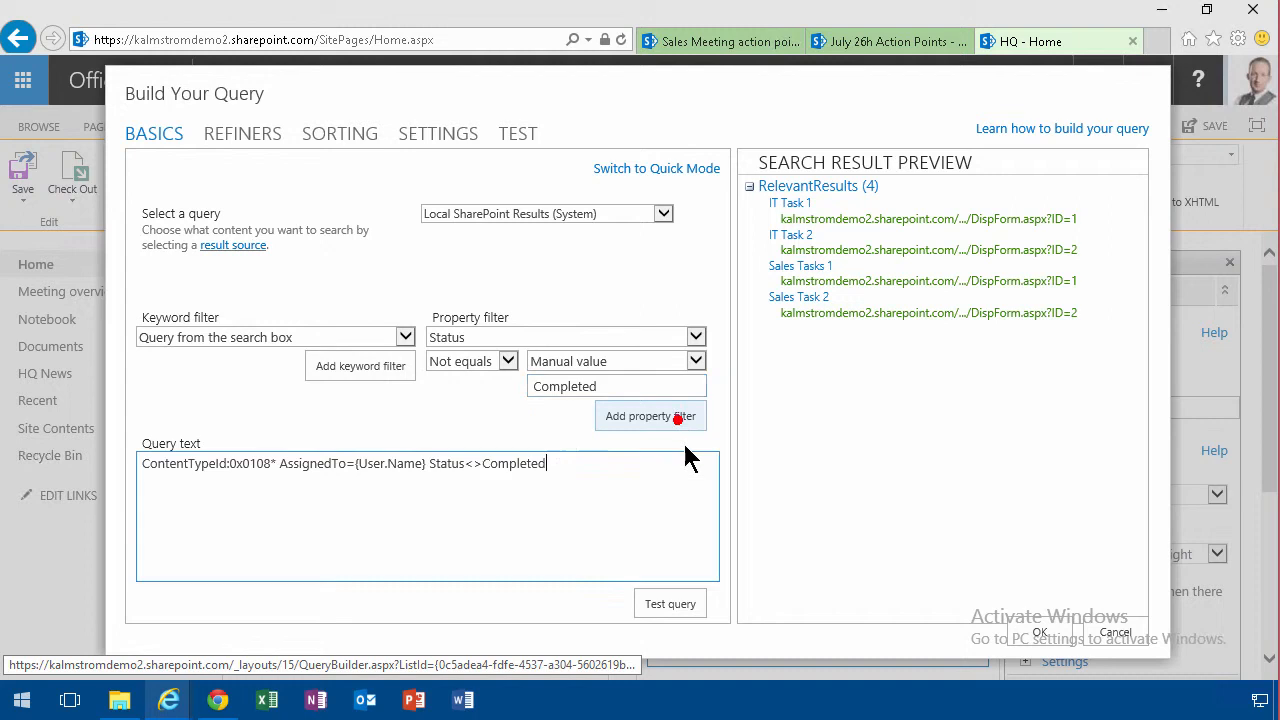
Step: Replace the Status filter with StatusOWSCHCS not equals Completed in the query text, then test and accept the query
click(685, 602)
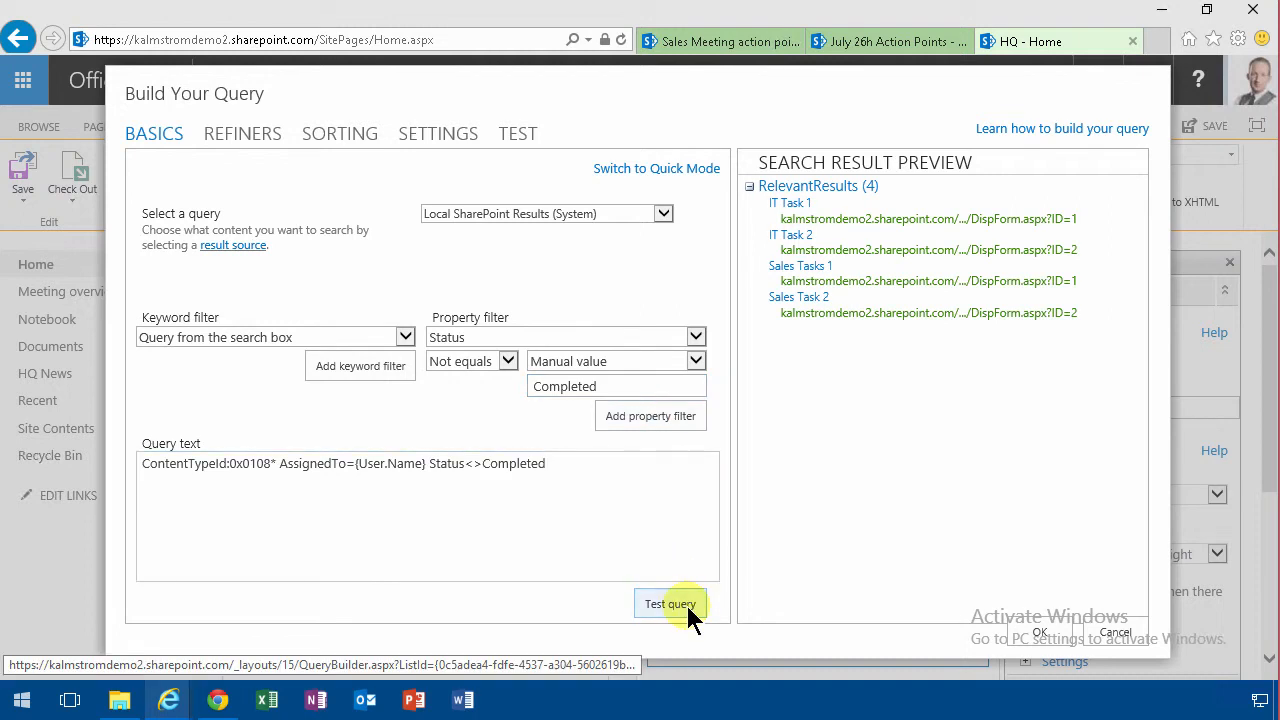
click(530, 340)
click(497, 343)
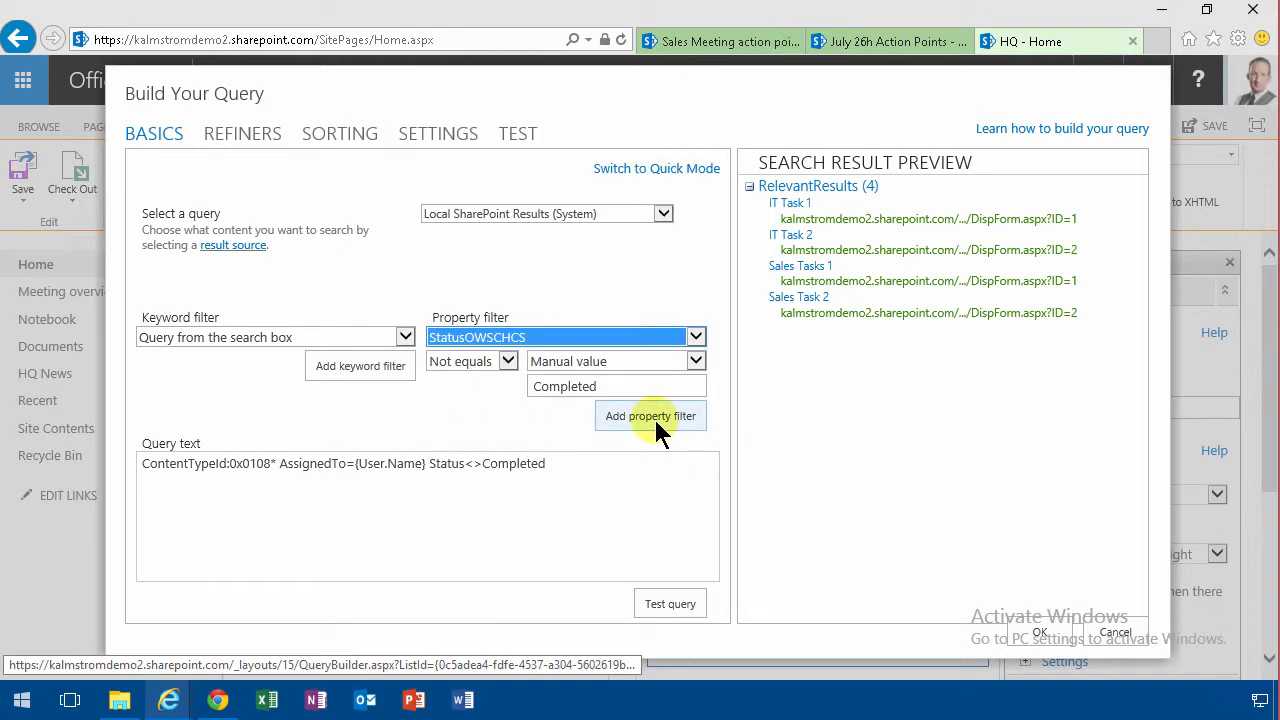
click(658, 430)
drag(548, 464, 478, 490)
key(Delete)
key(Delete)
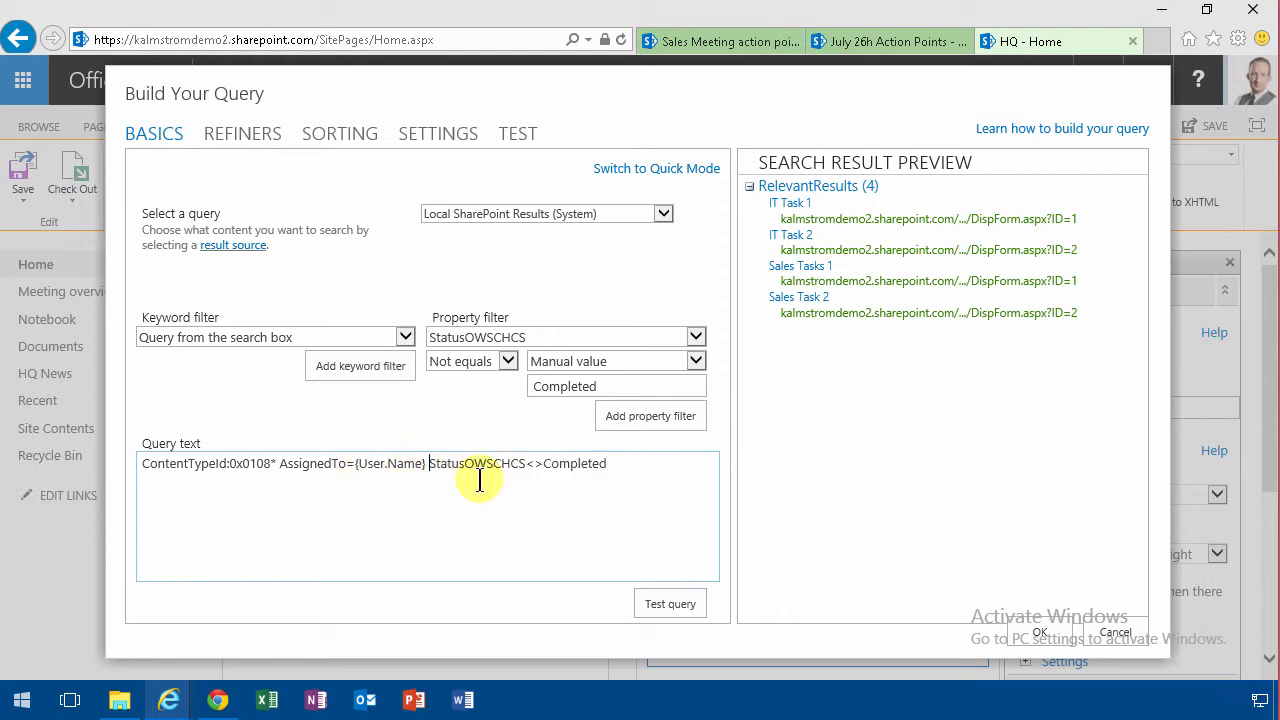
click(670, 604)
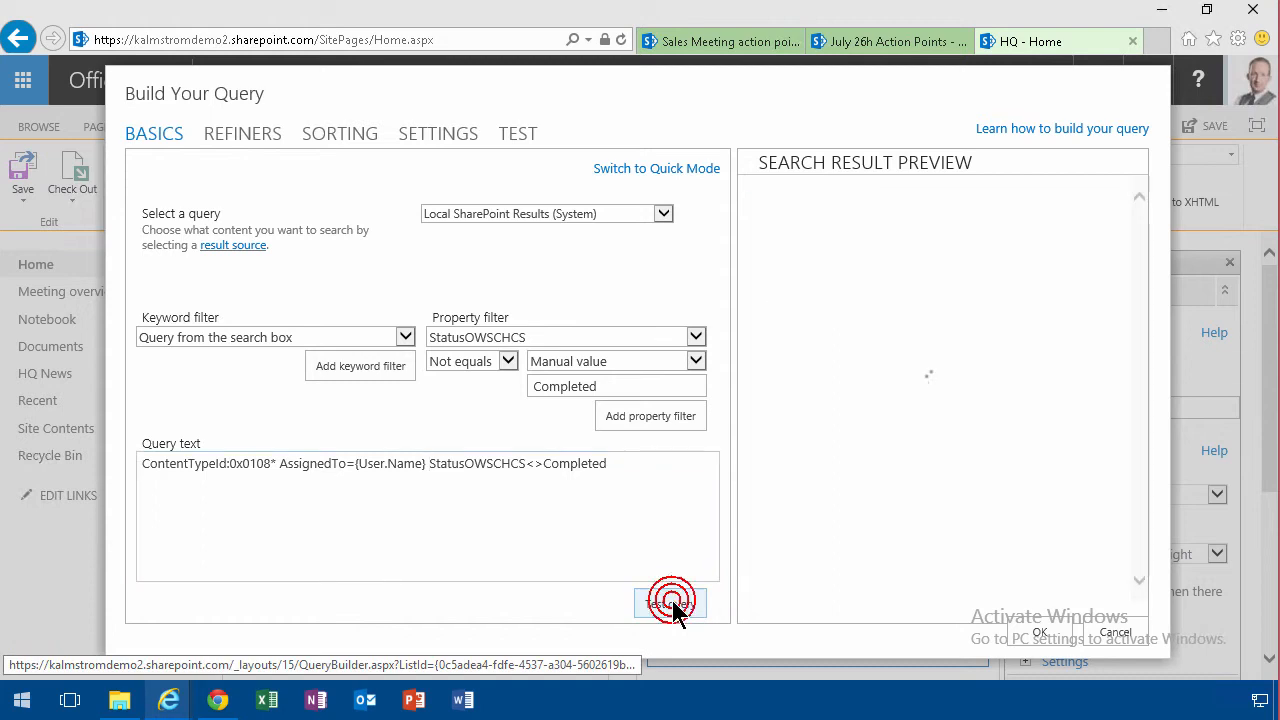
drag(649, 463, 114, 457)
click(849, 514)
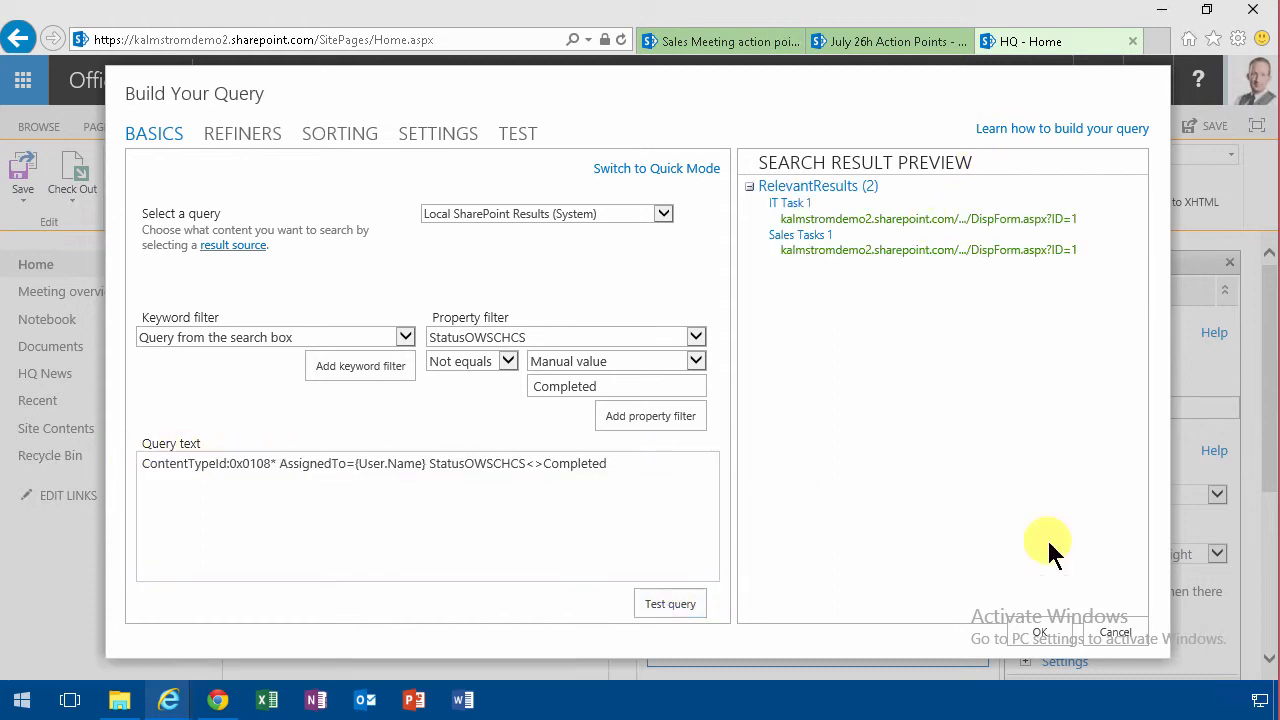
click(1040, 634)
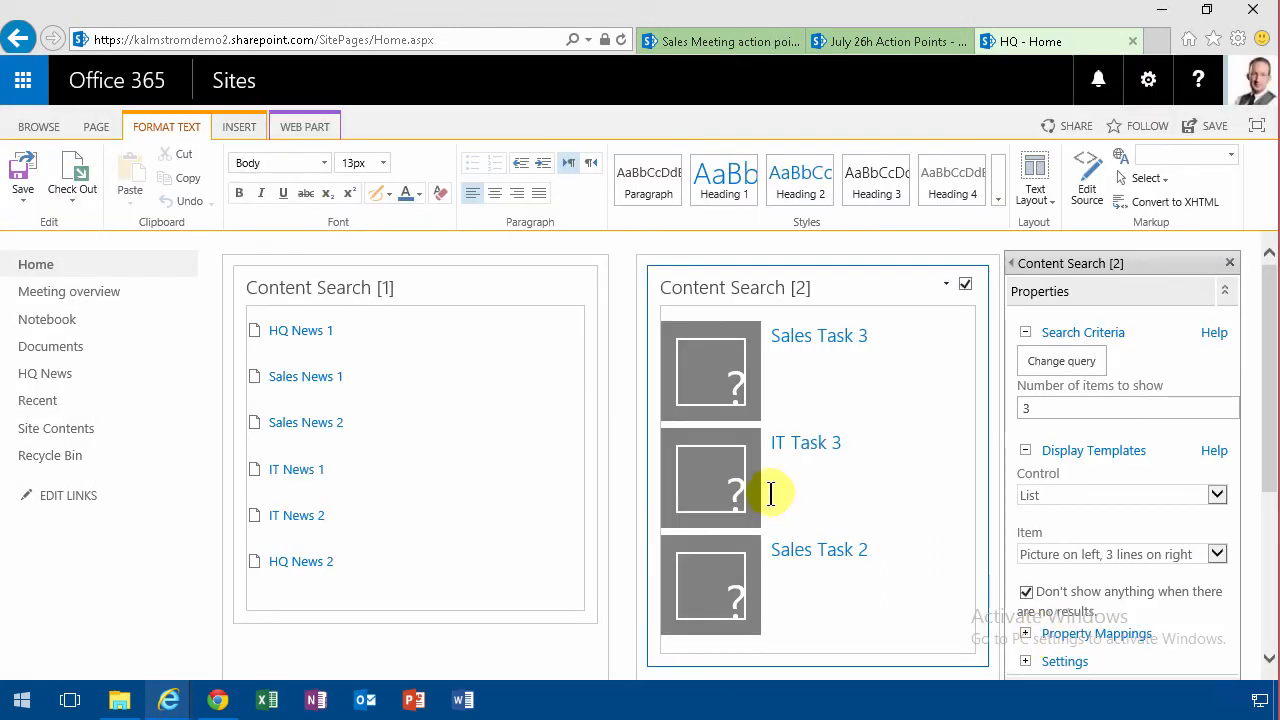
Step: Set the web part to show 50 items with the List with Paging control and Two lines item template, and apply
click(1041, 405)
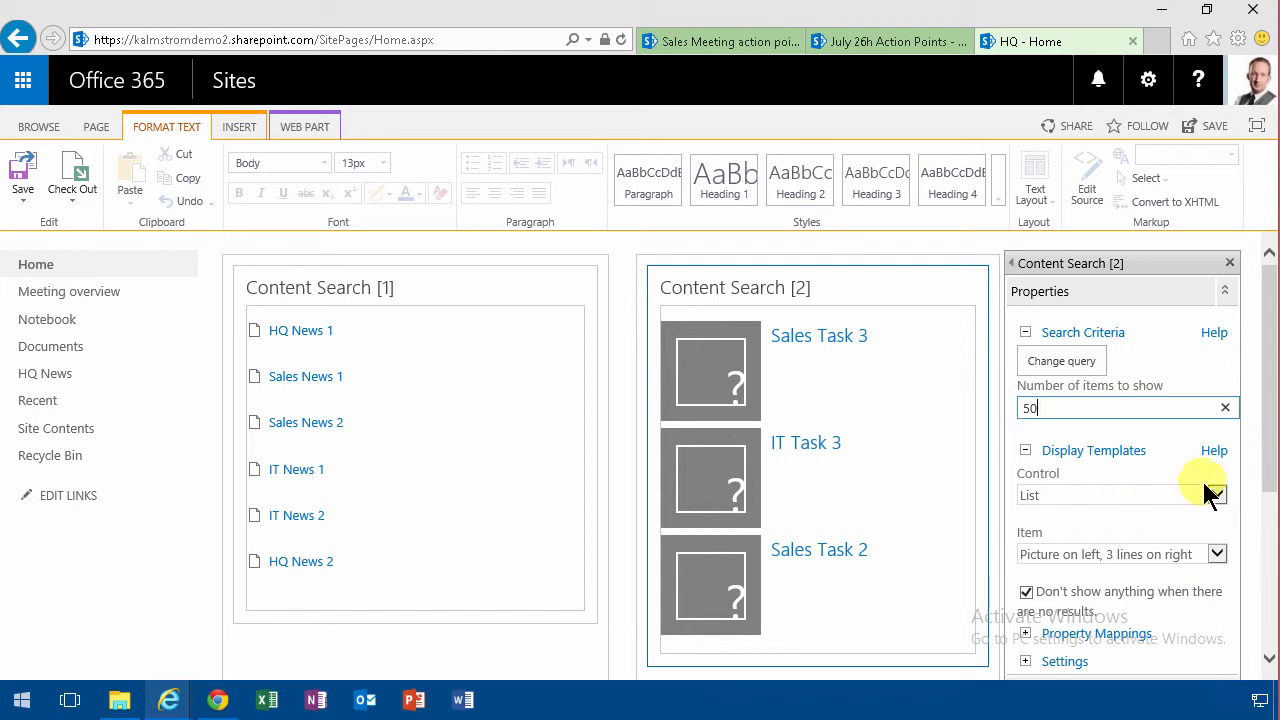
drag(1270, 473, 1272, 494)
click(1217, 457)
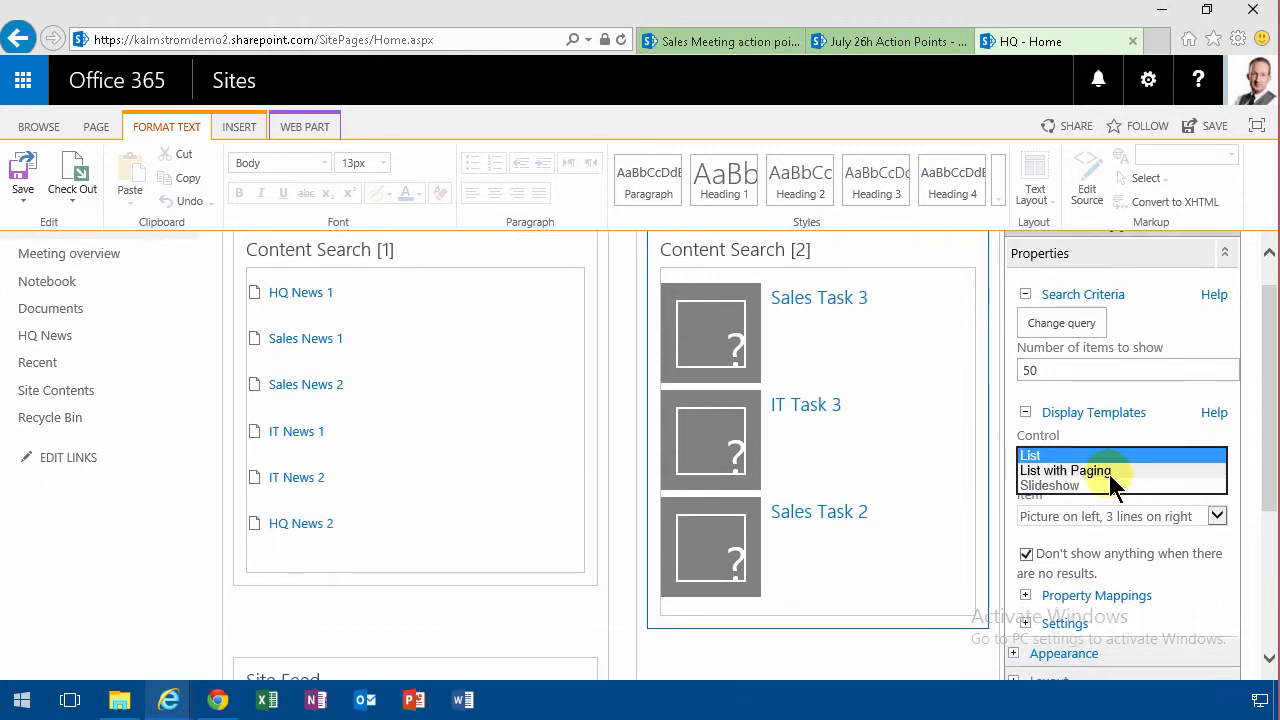
click(1108, 473)
click(1217, 516)
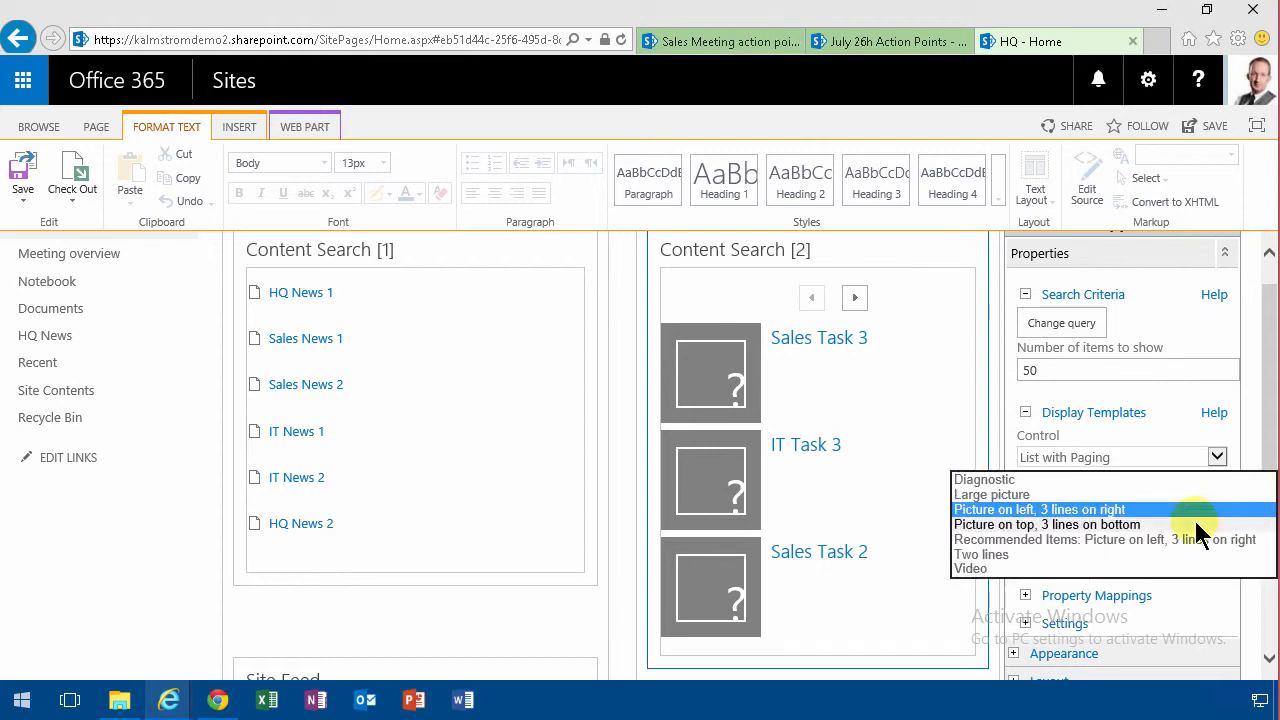
click(1005, 555)
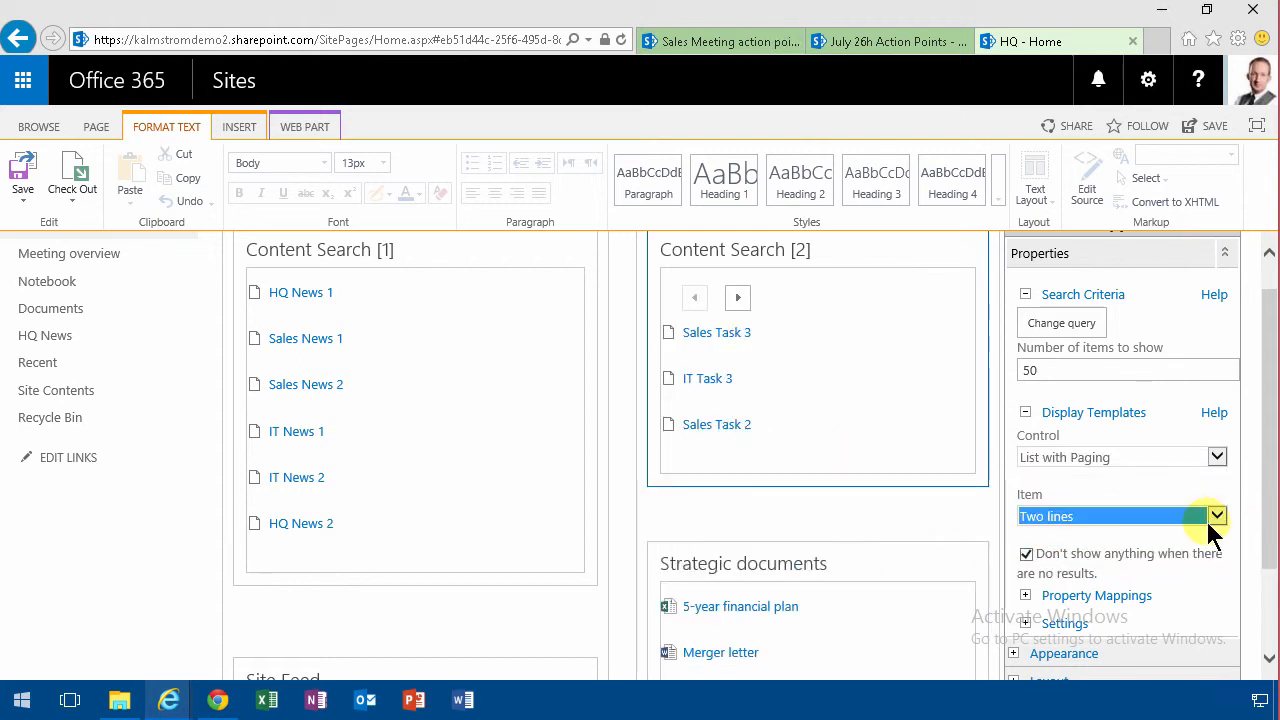
scroll(1274, 520, down, 3)
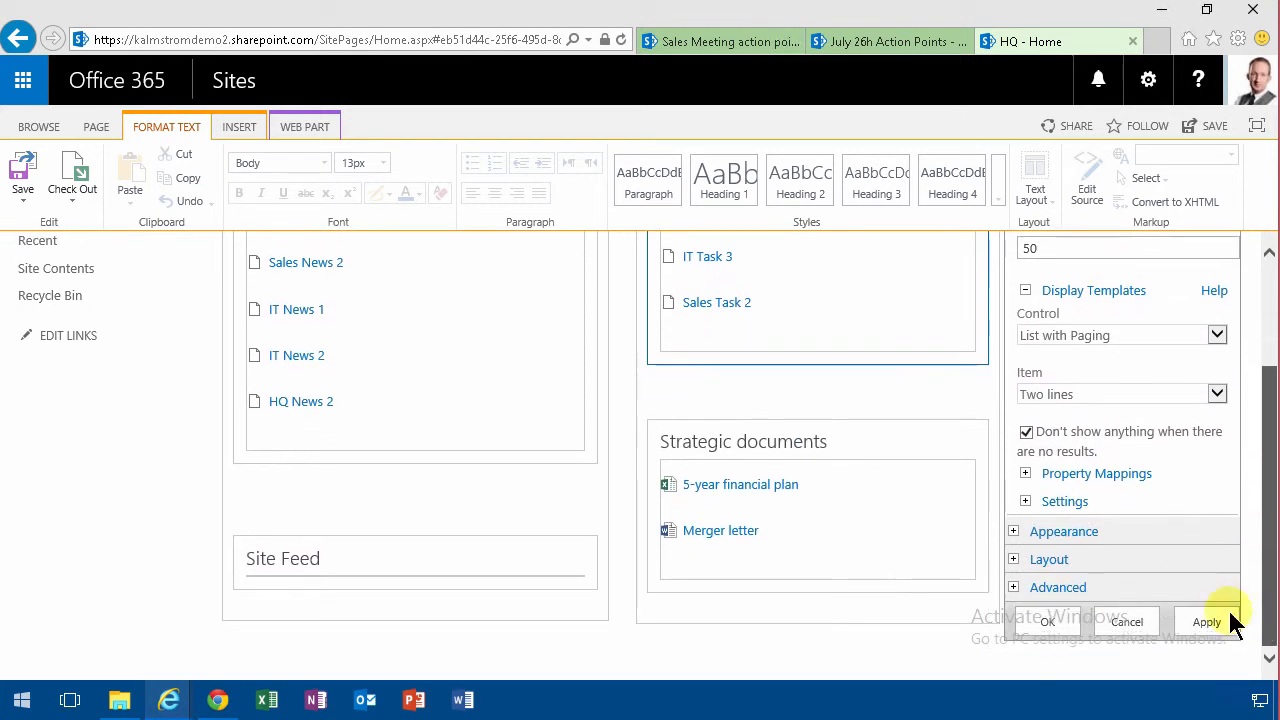
click(1201, 621)
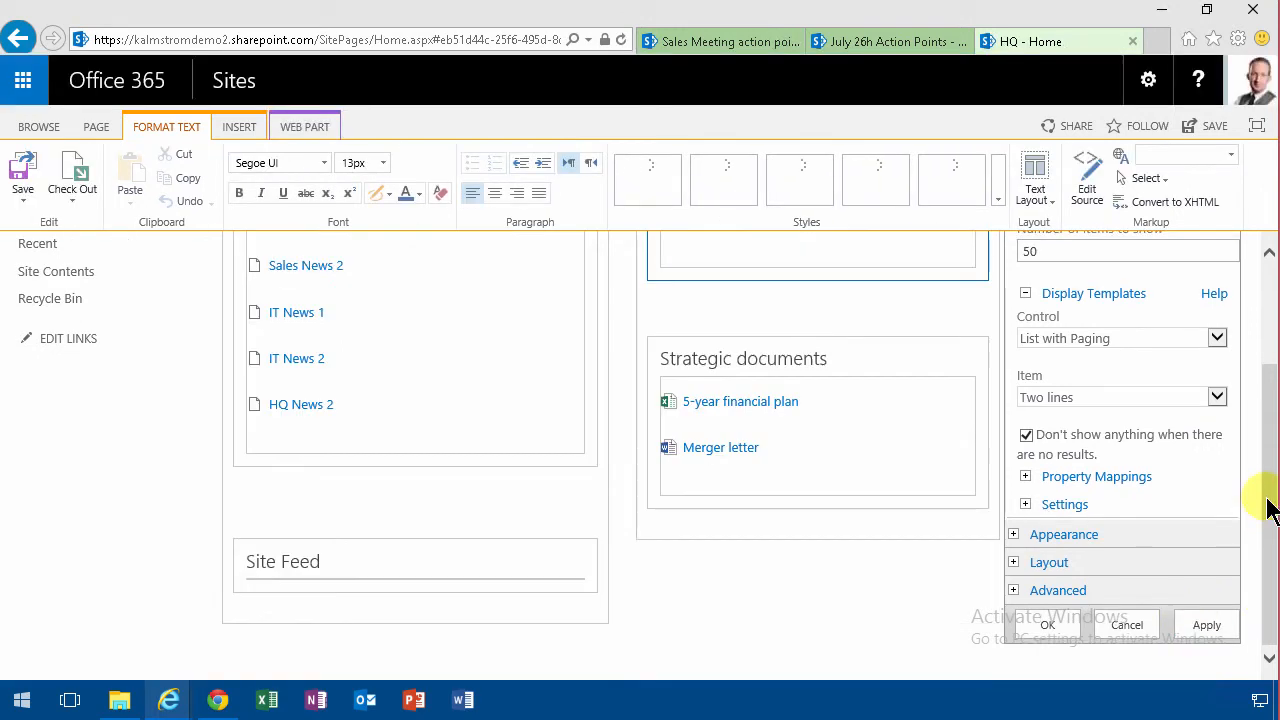
scroll(1272, 420, up, 4)
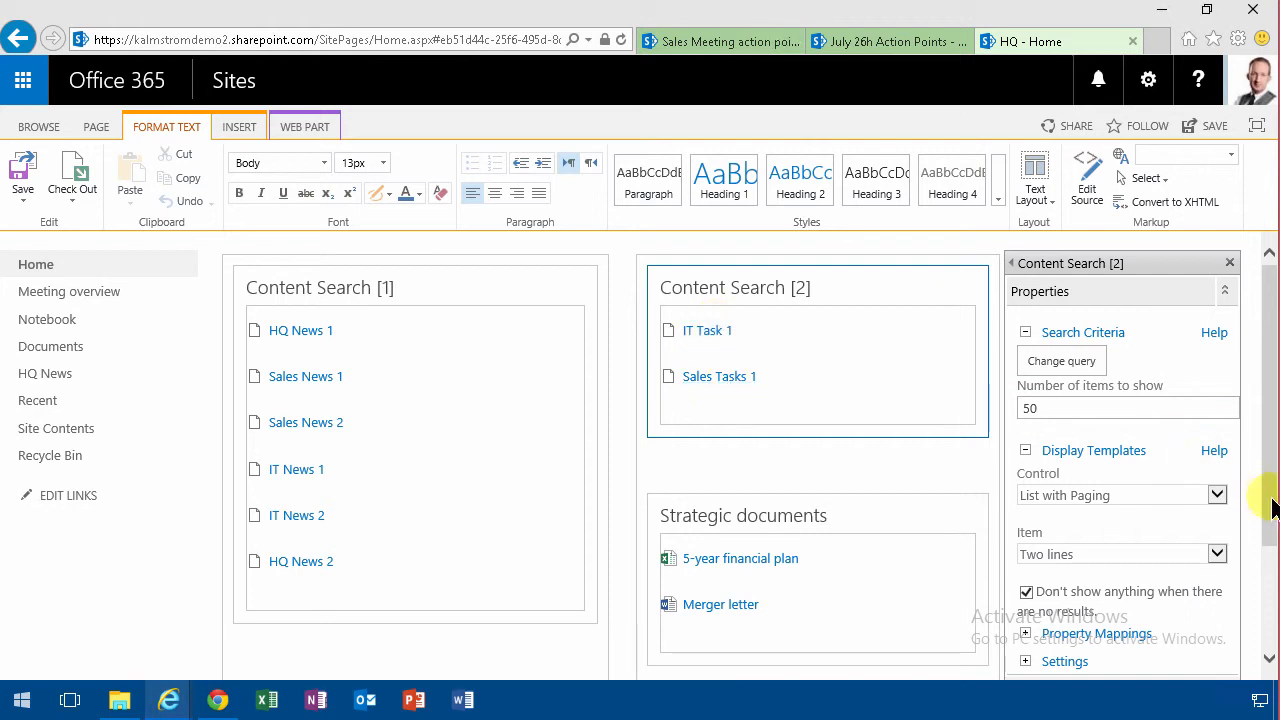
Step: Title the web part My open tasks, set its chrome type to Title and Border, and save the page
scroll(1270, 530, down, 4)
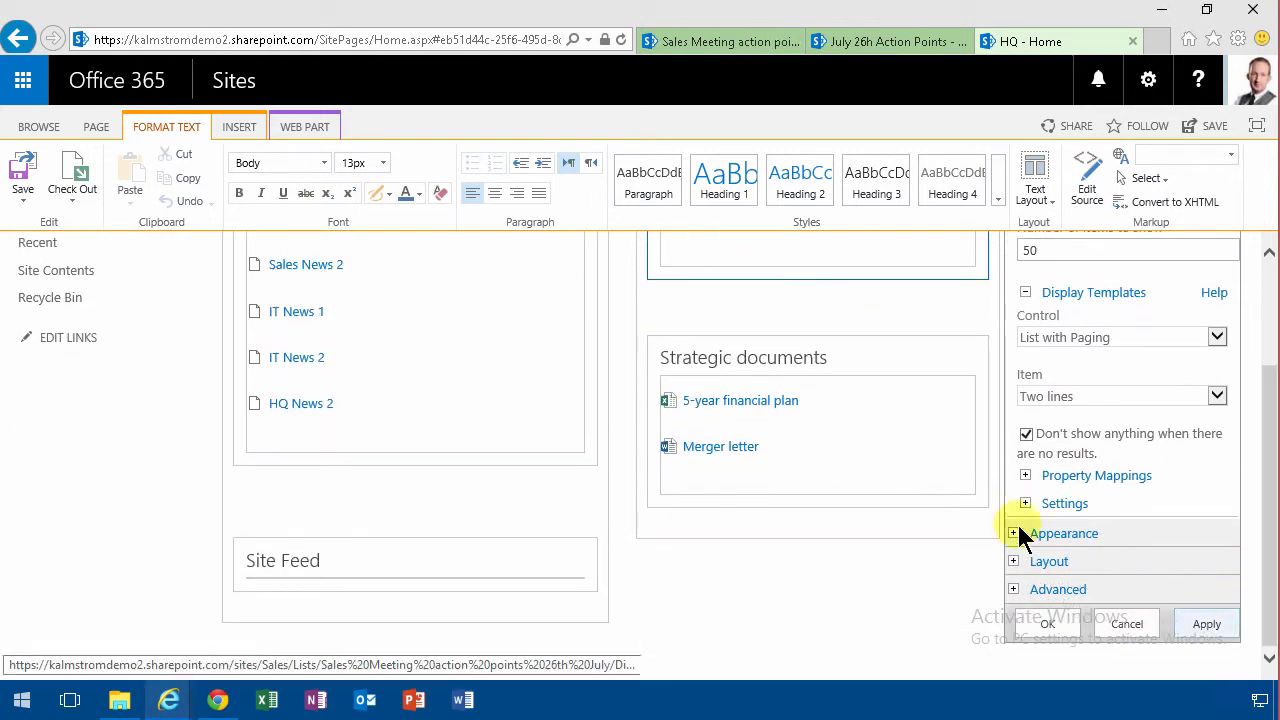
click(1011, 531)
click(1112, 597)
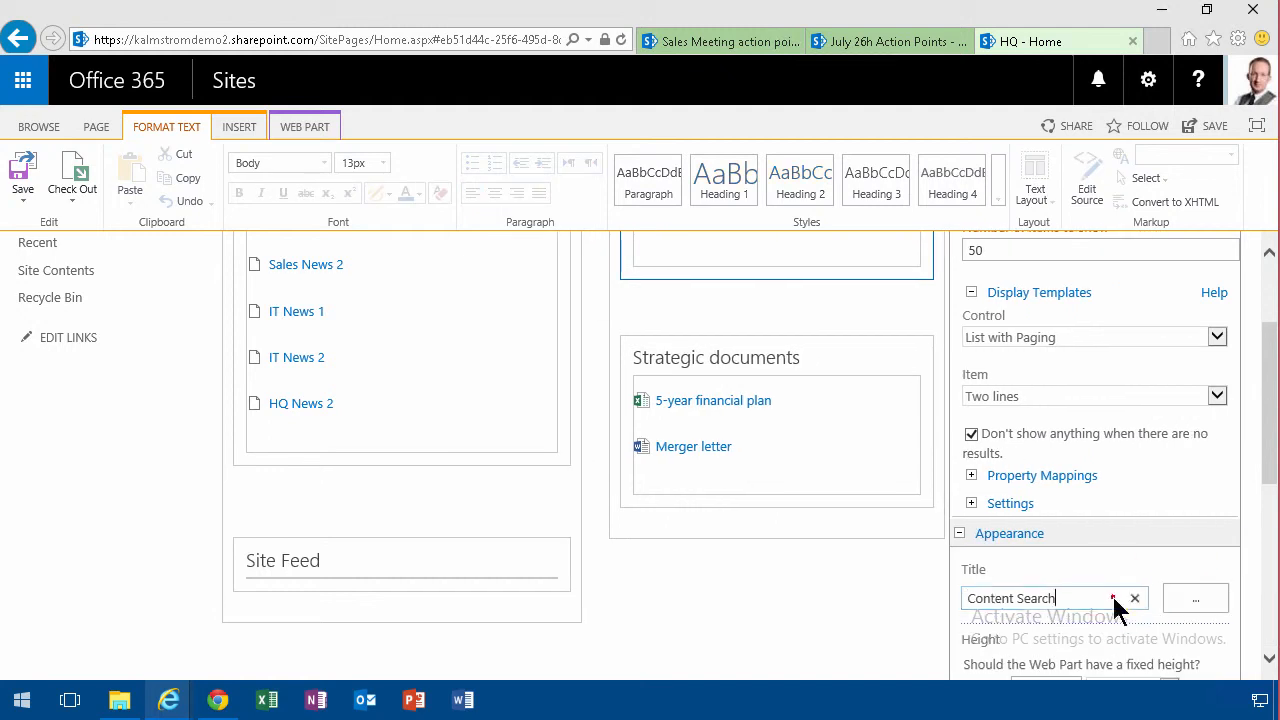
click(1134, 598)
text(My open tasks)
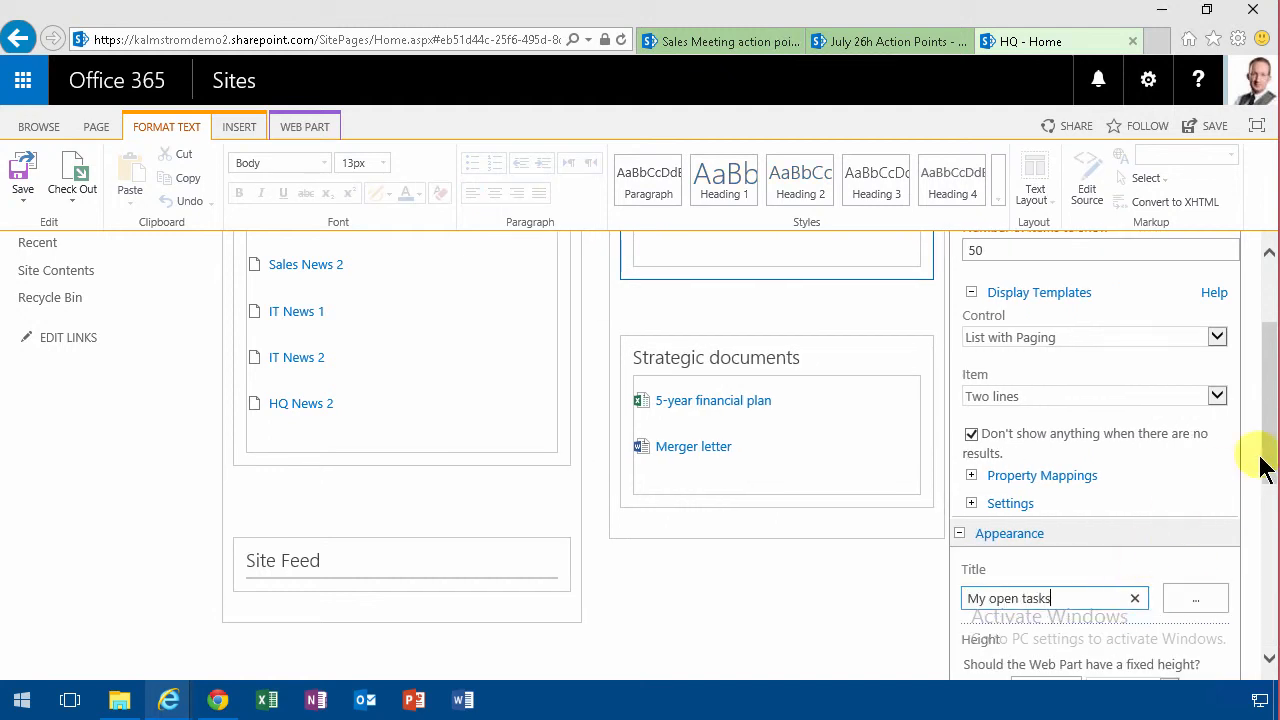
drag(1266, 508, 1268, 640)
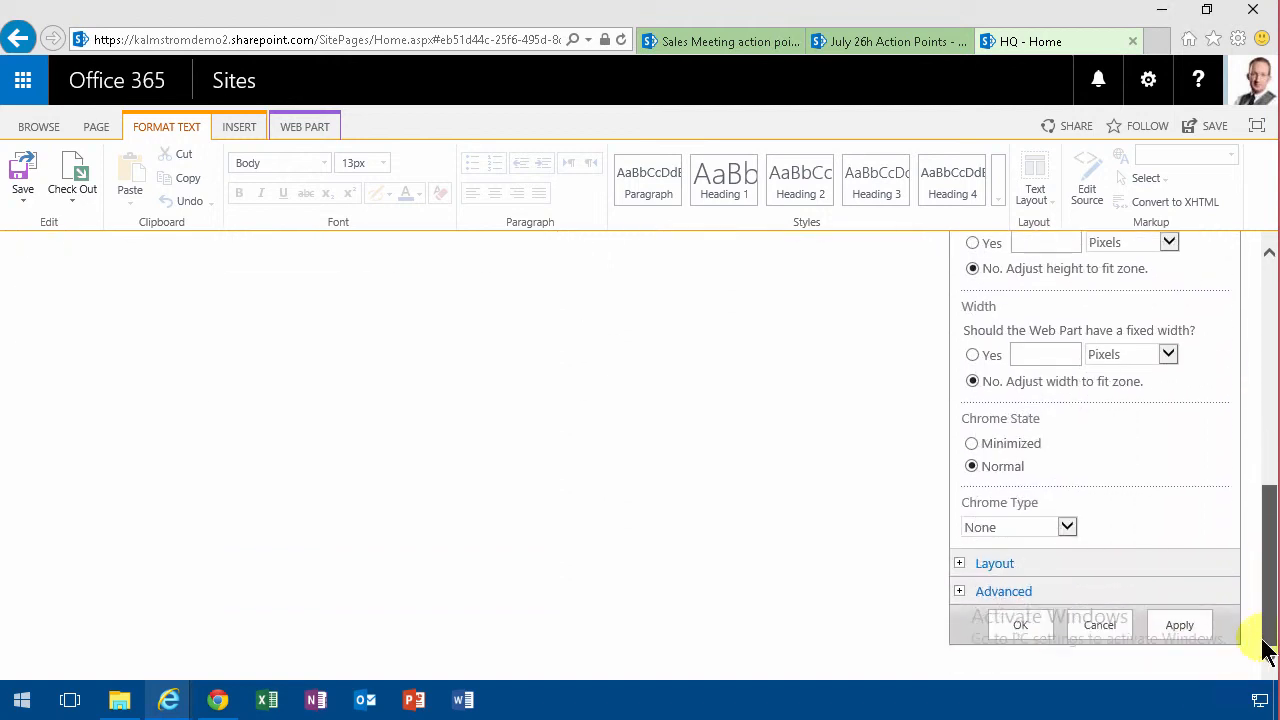
click(1040, 530)
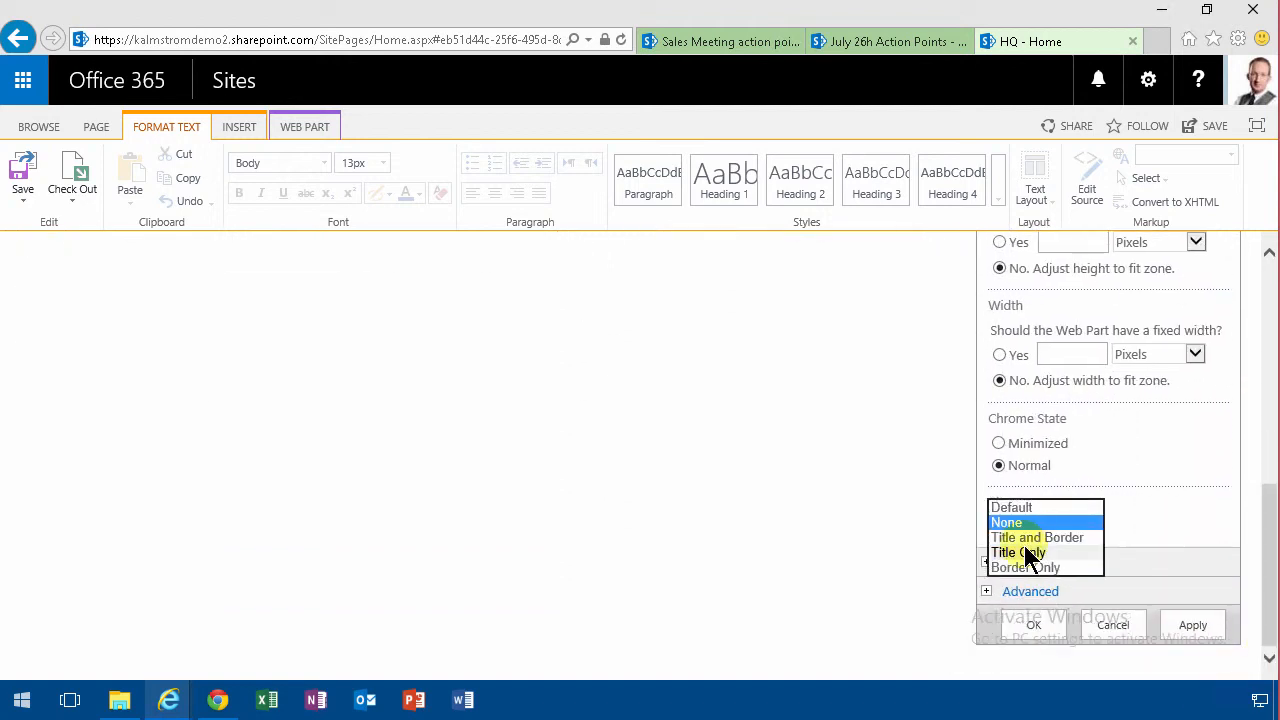
click(1192, 624)
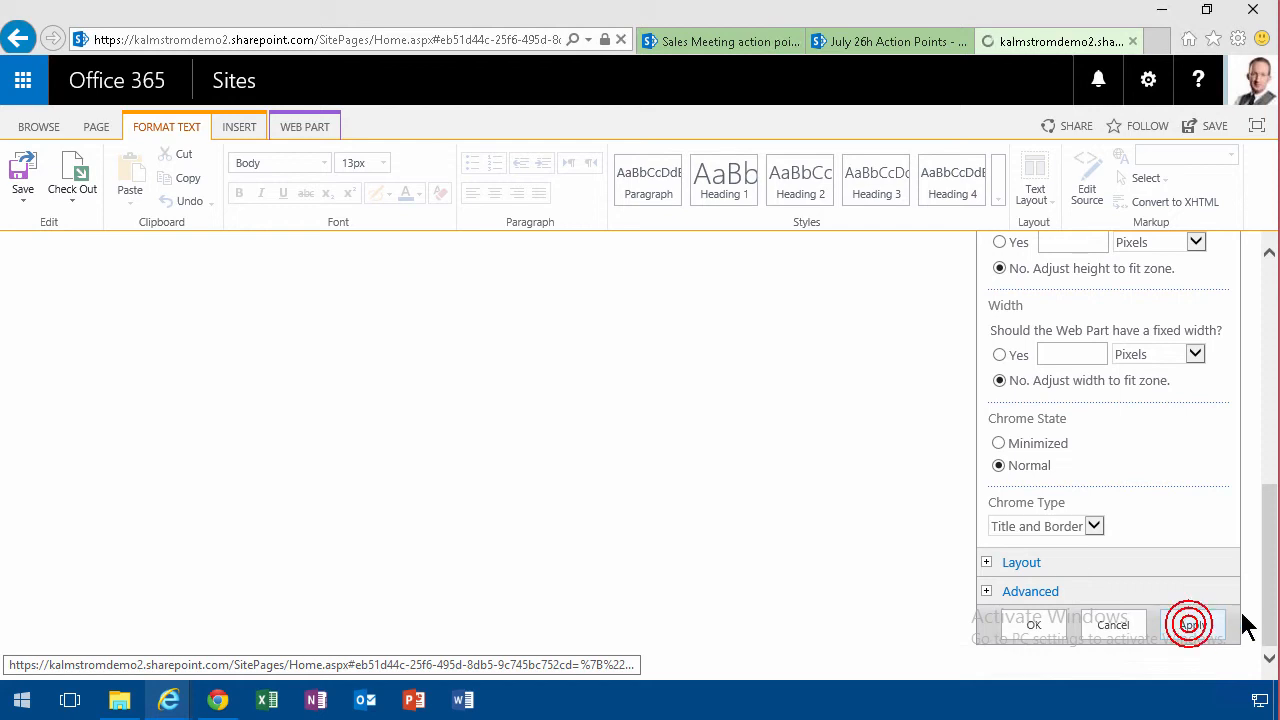
click(33, 162)
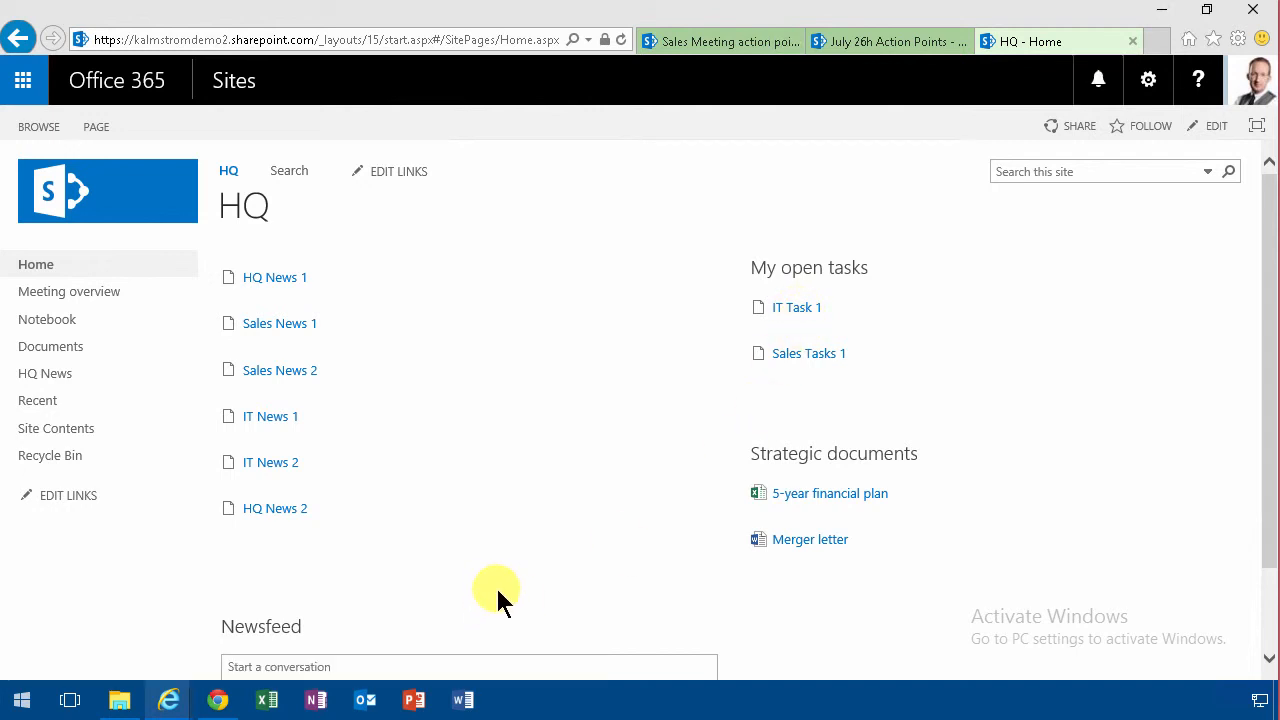
Step: Switch to Chrome, where another user is signed in, and reload the HQ home page to view that user's open tasks
click(218, 699)
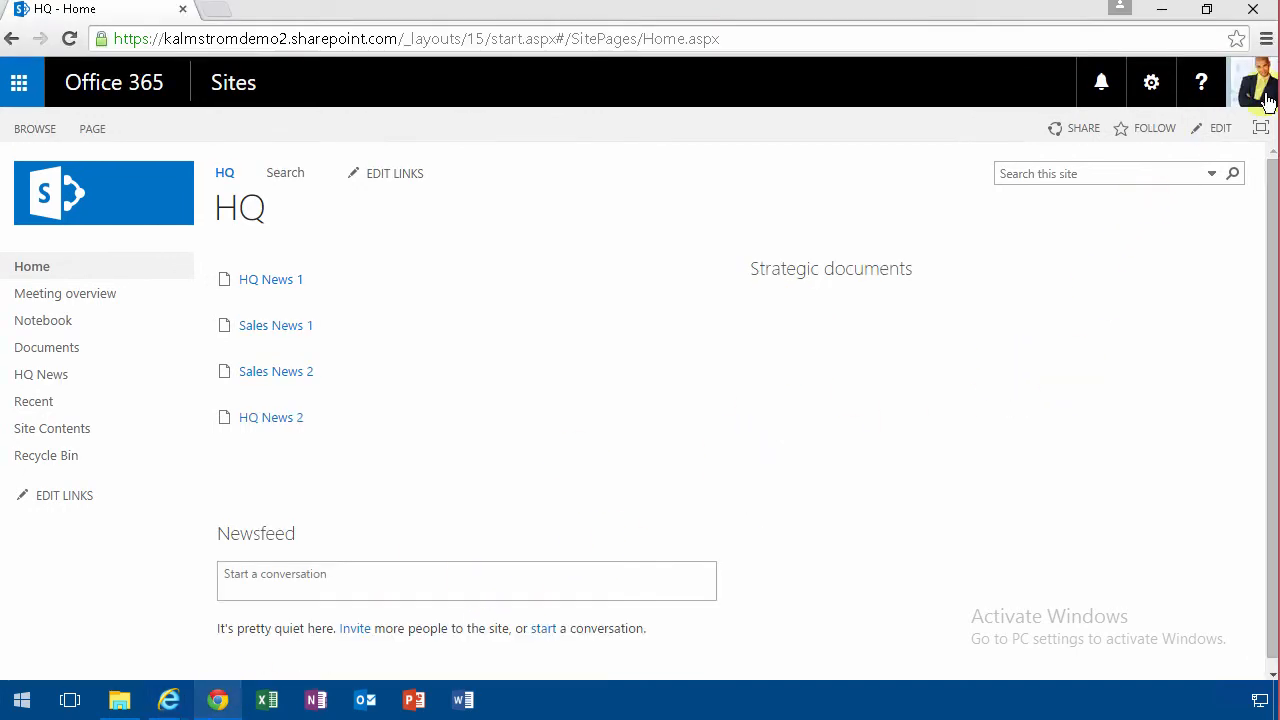
click(81, 39)
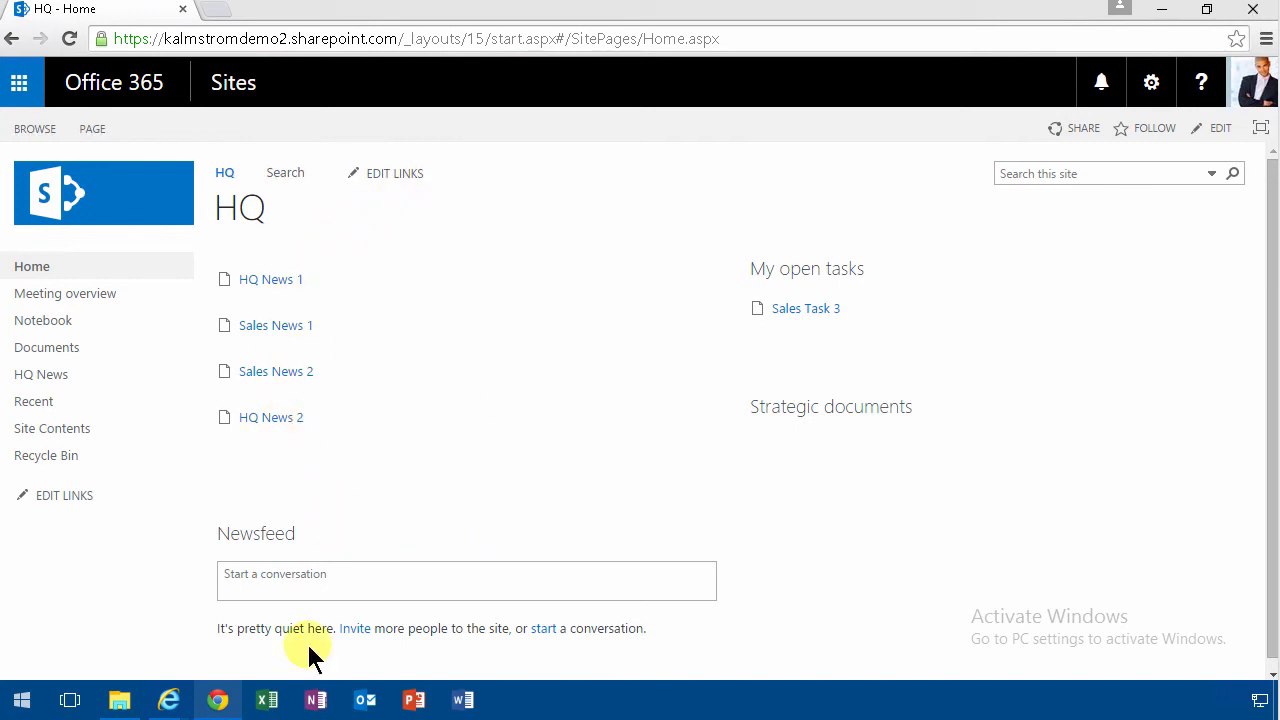
Step: Switch to the IT site's July 26h Action Points page in Internet Explorer and check the IT Task 3 assignee's site permissions
mouse_move(172, 702)
mouse_move(299, 612)
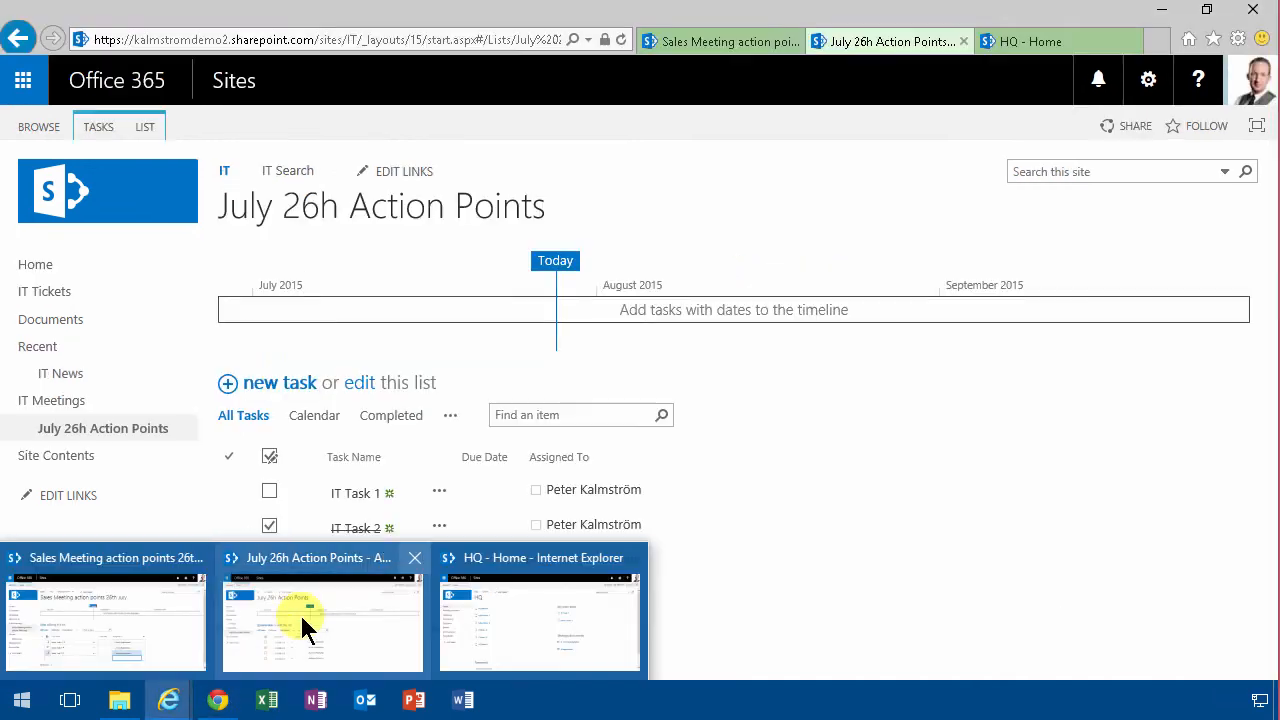
click(299, 612)
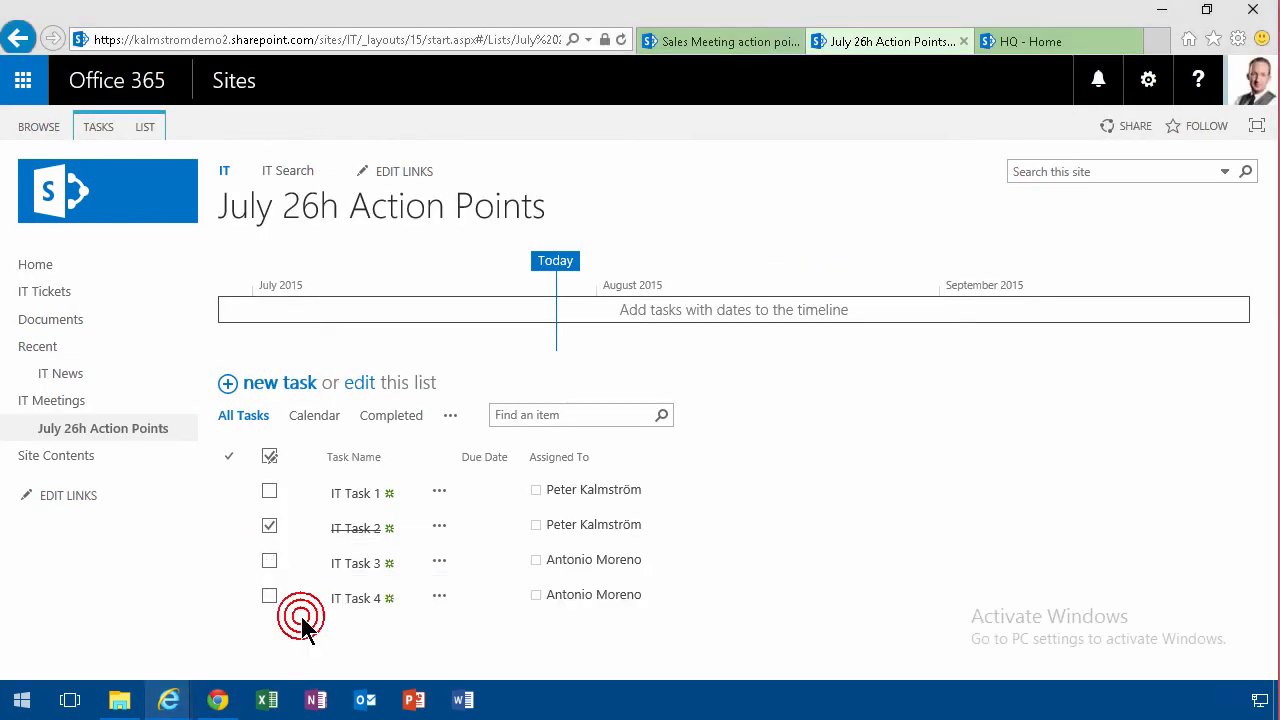
click(1150, 80)
click(1068, 435)
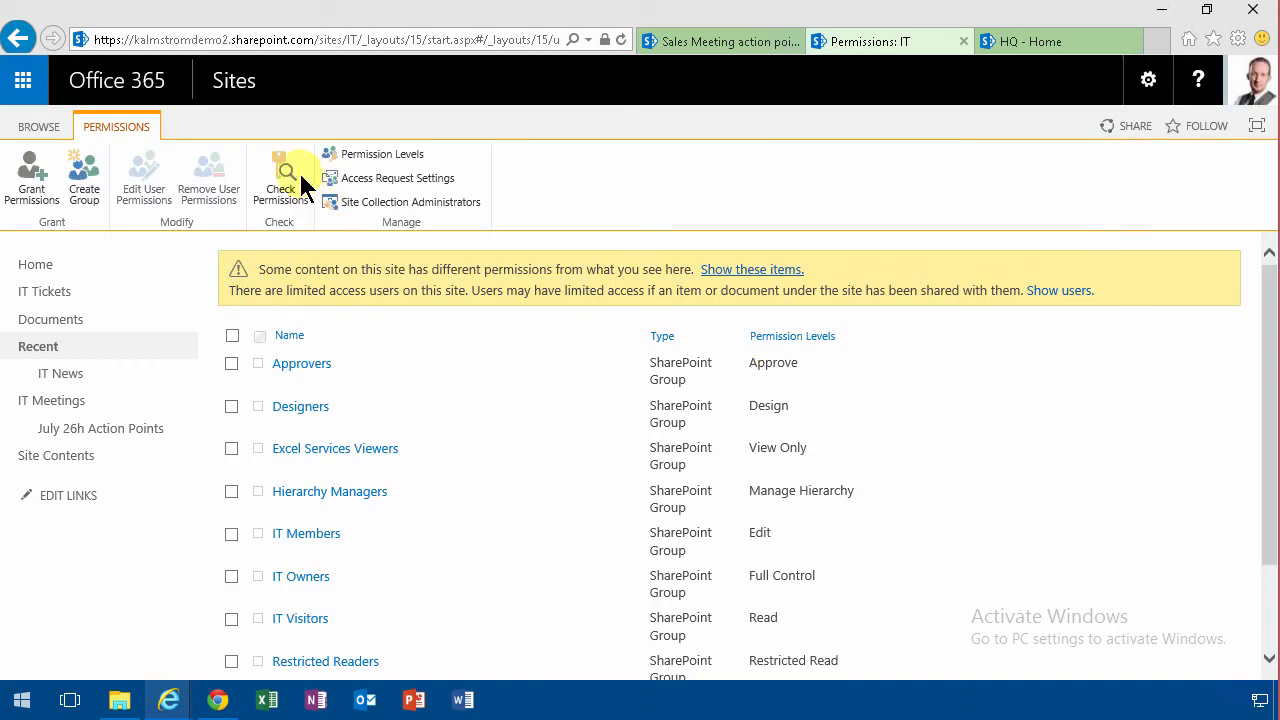
click(280, 182)
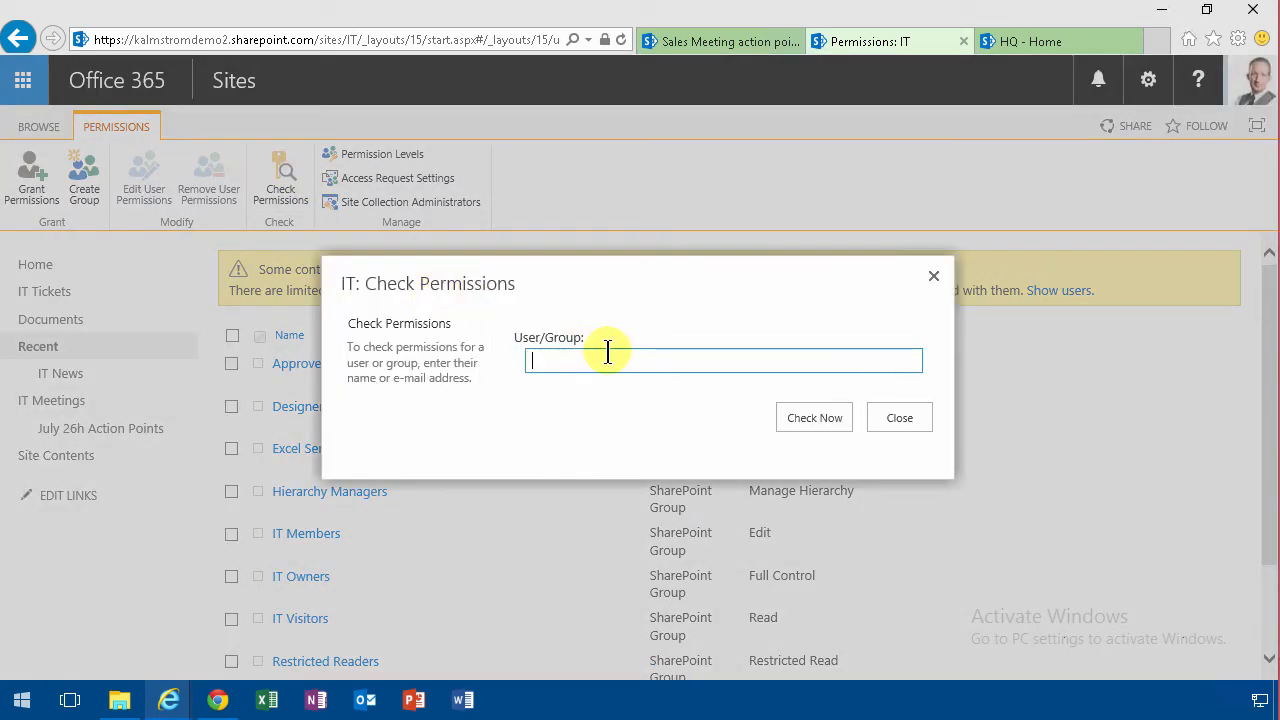
text(an)
click(565, 430)
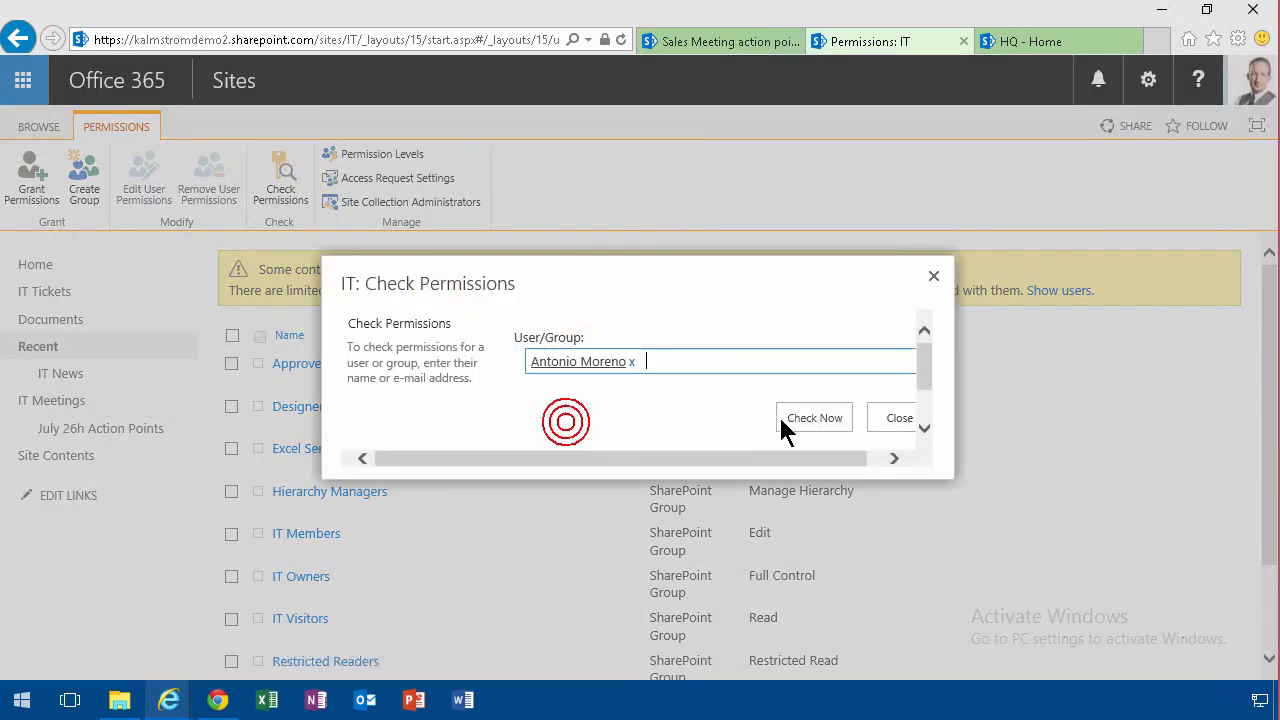
click(838, 418)
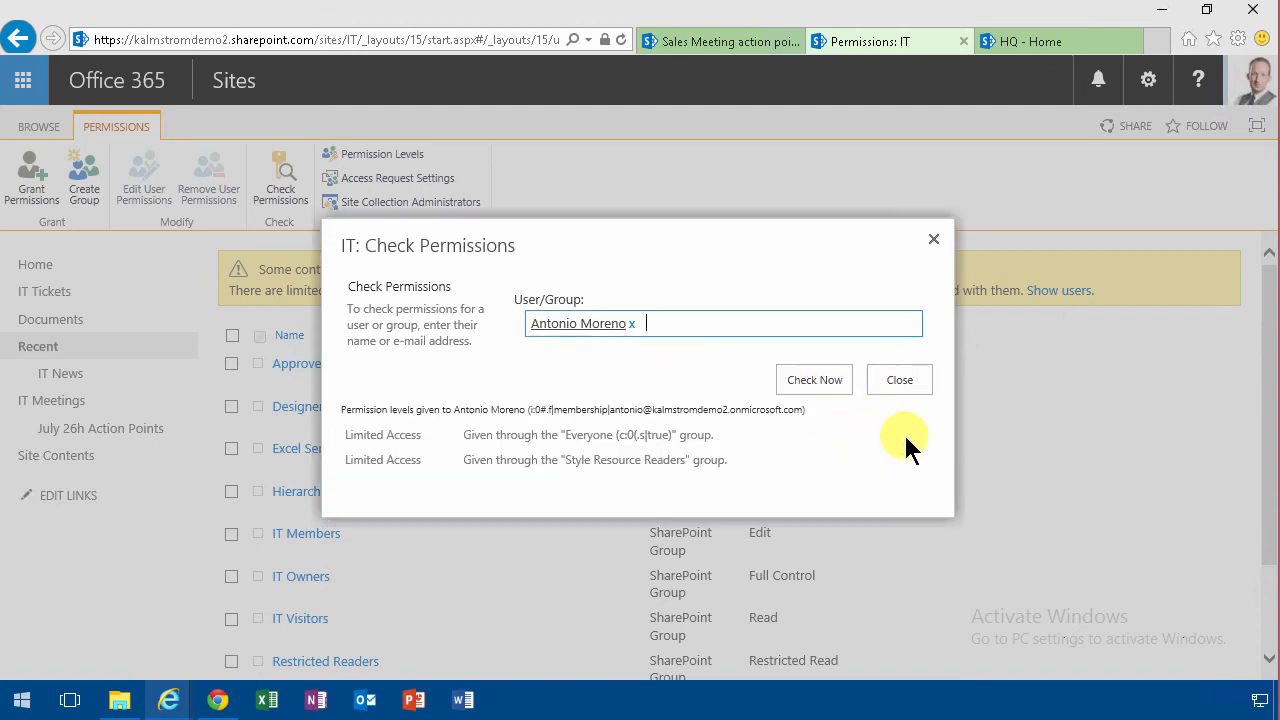
click(932, 245)
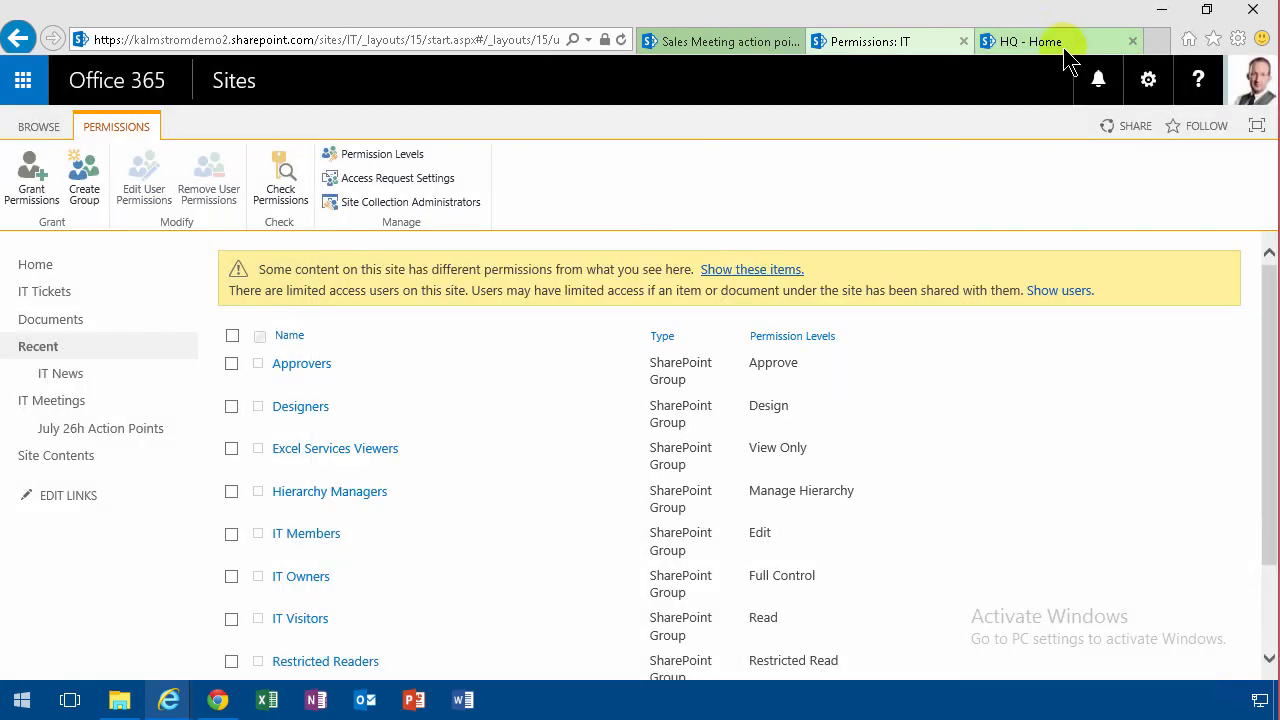
Step: Return to the HQ home page and refresh the other user's view of it in Chrome
click(1069, 42)
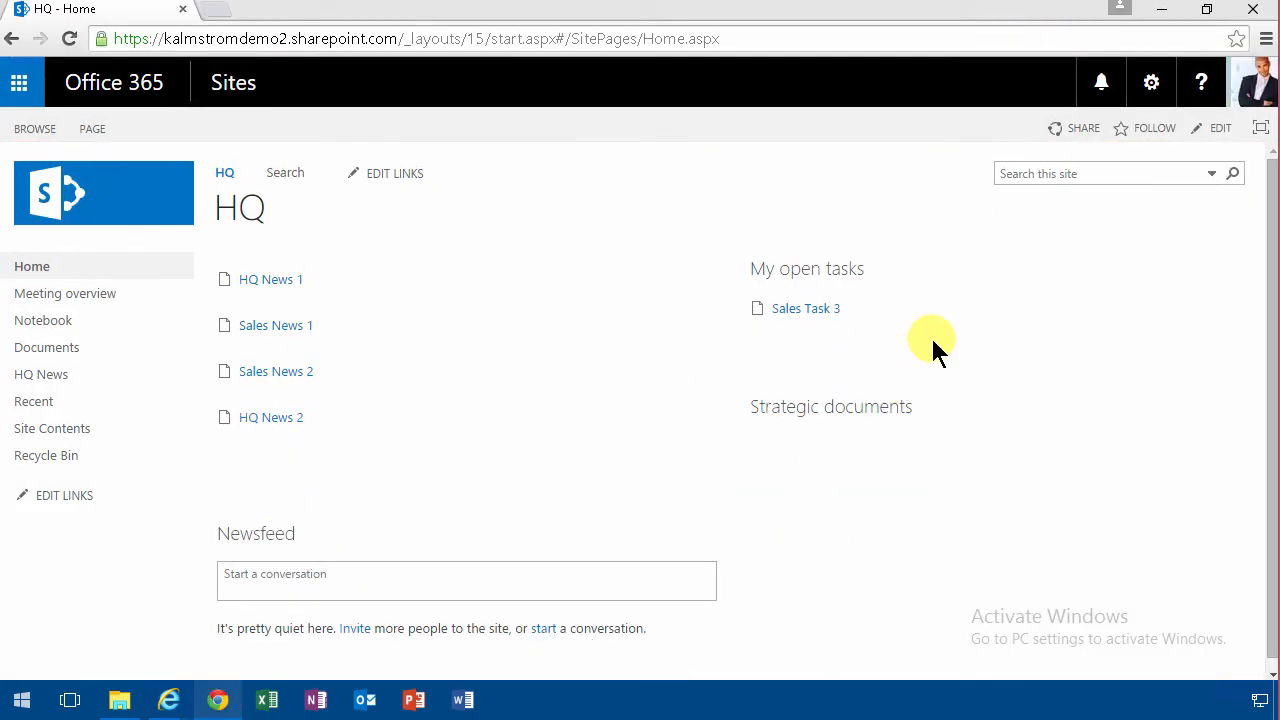
click(63, 42)
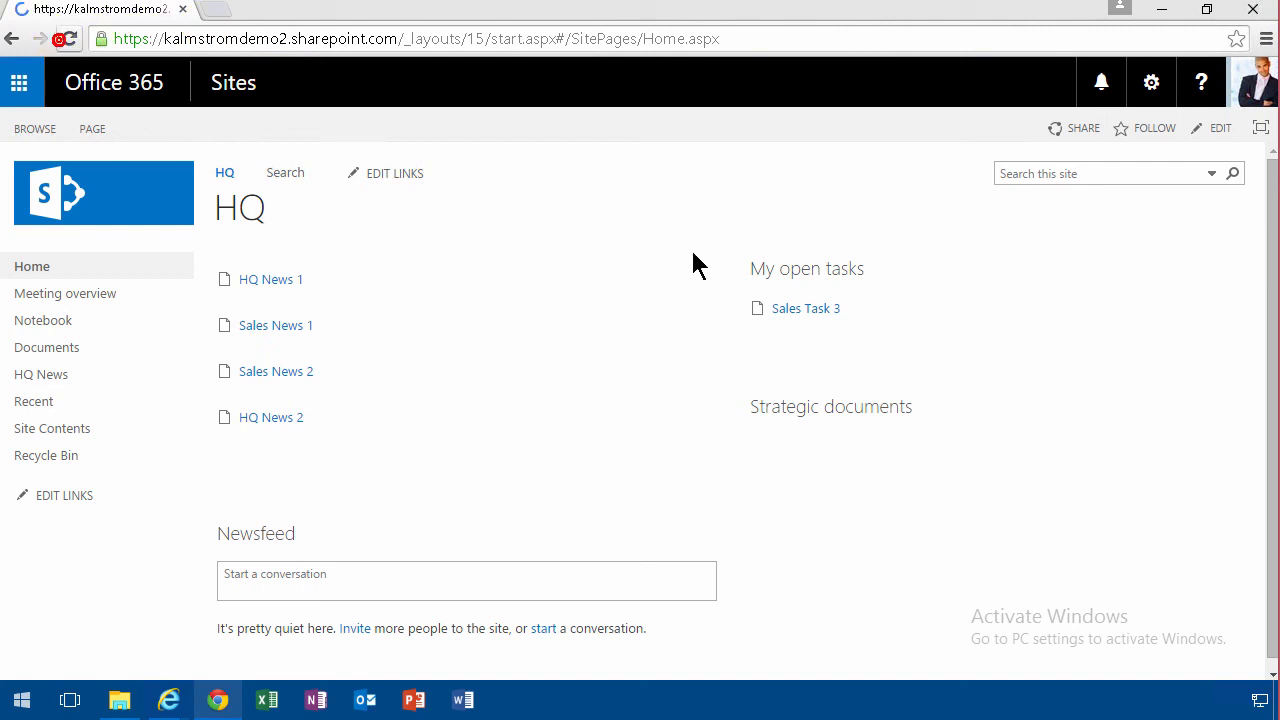